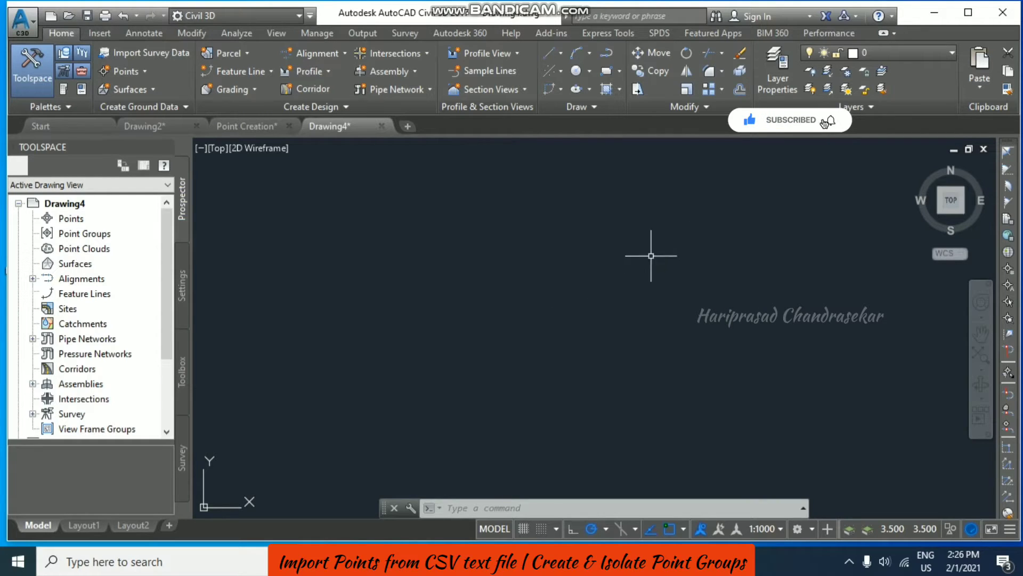
# Step: Start a point import and add the source file "Existing Ground Points - PENZD (1)" from the civil3d data folder
pyautogui.click(139, 72)
pyautogui.click(171, 86)
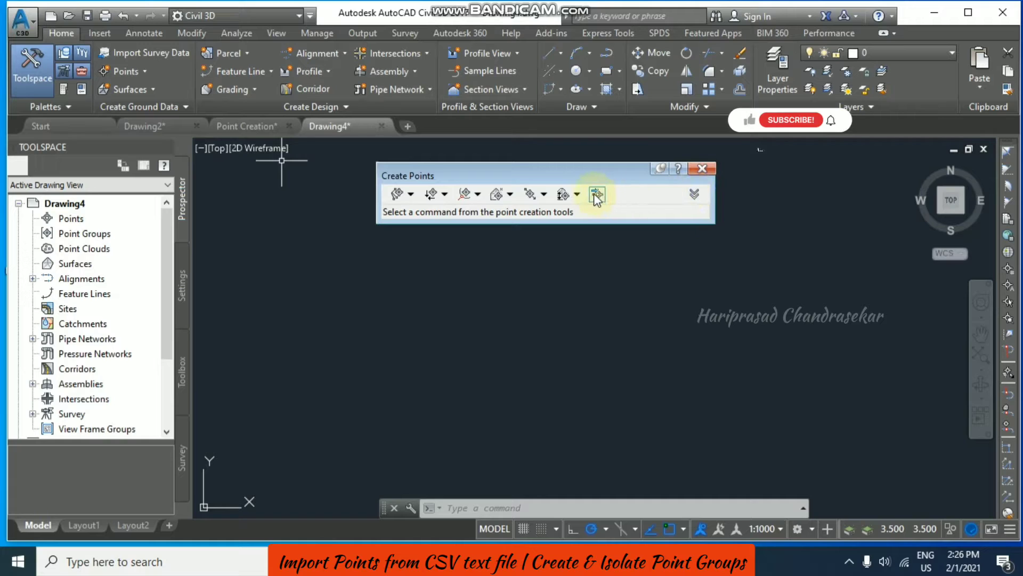
pyautogui.click(597, 198)
pyautogui.click(597, 196)
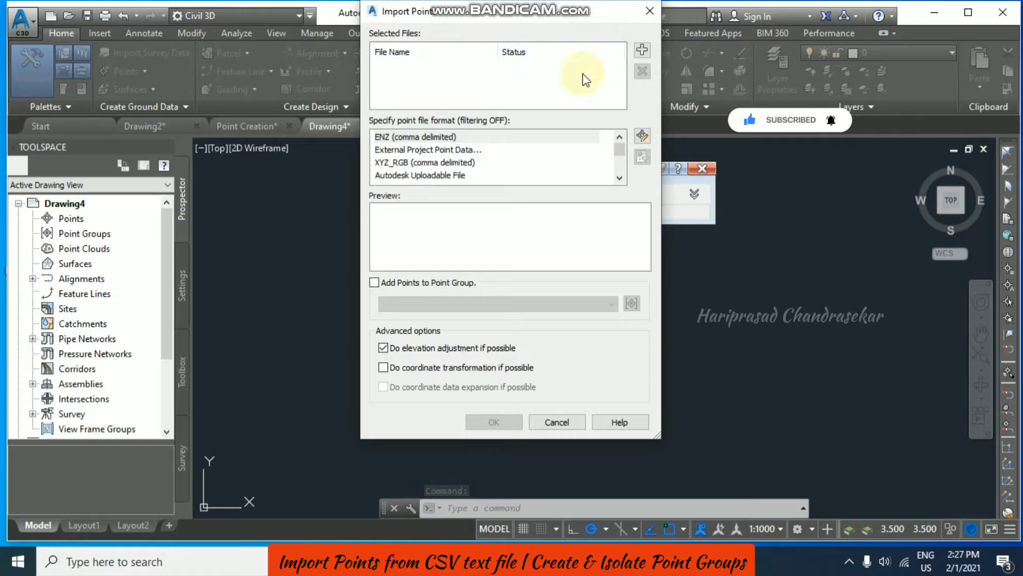
pyautogui.click(648, 48)
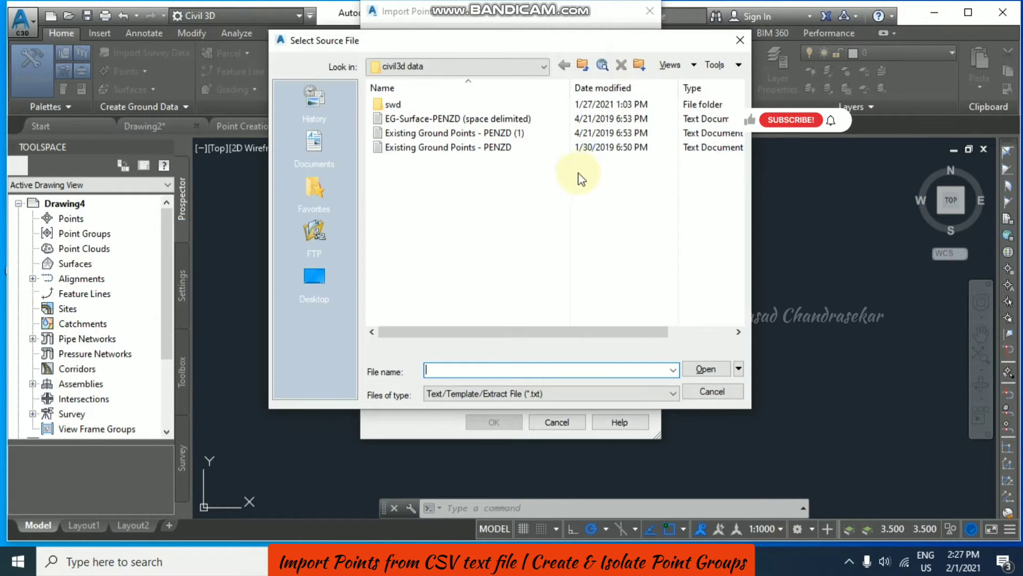
pyautogui.click(485, 134)
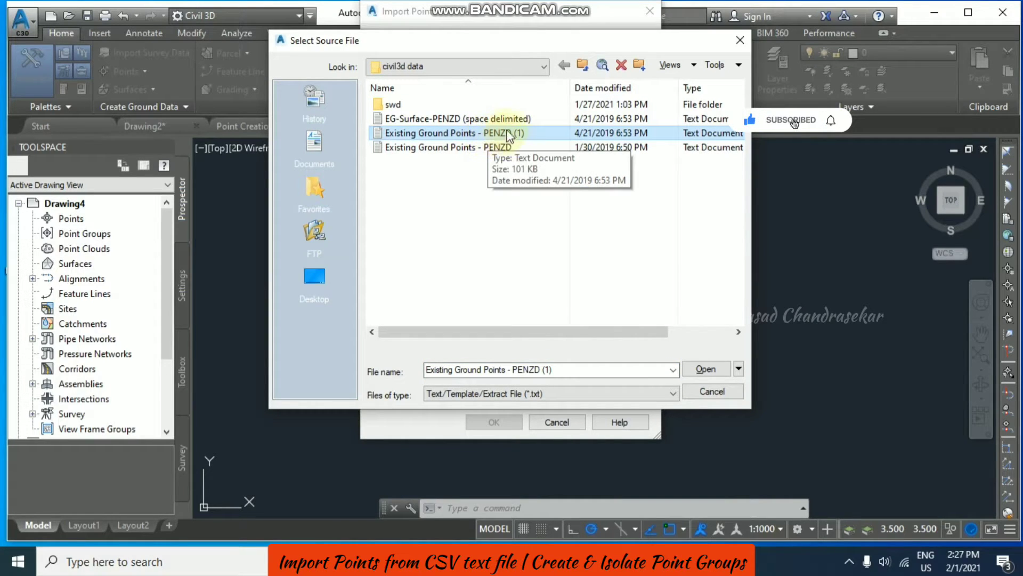
pyautogui.click(705, 369)
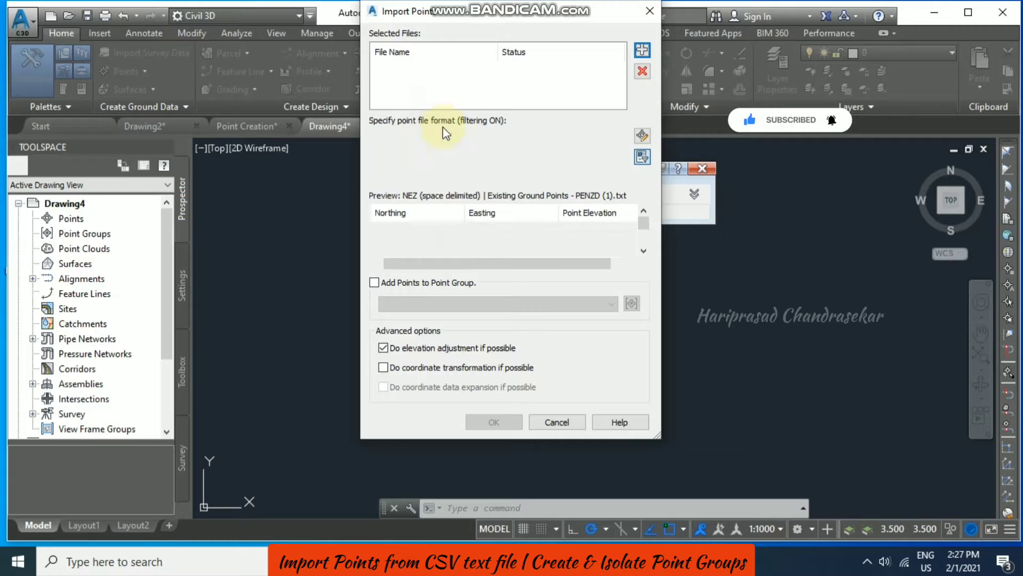
# Step: Preview the file in the NEZ, XYZ_RGB and PENZ formats, and set the point file format to PENZD (space delimited)
pyautogui.click(416, 137)
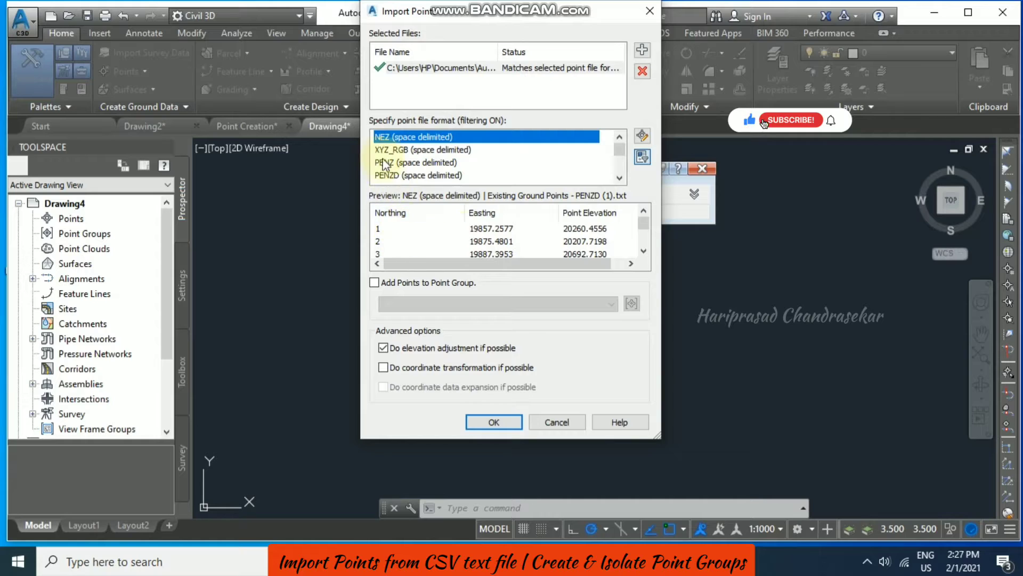
pyautogui.click(395, 151)
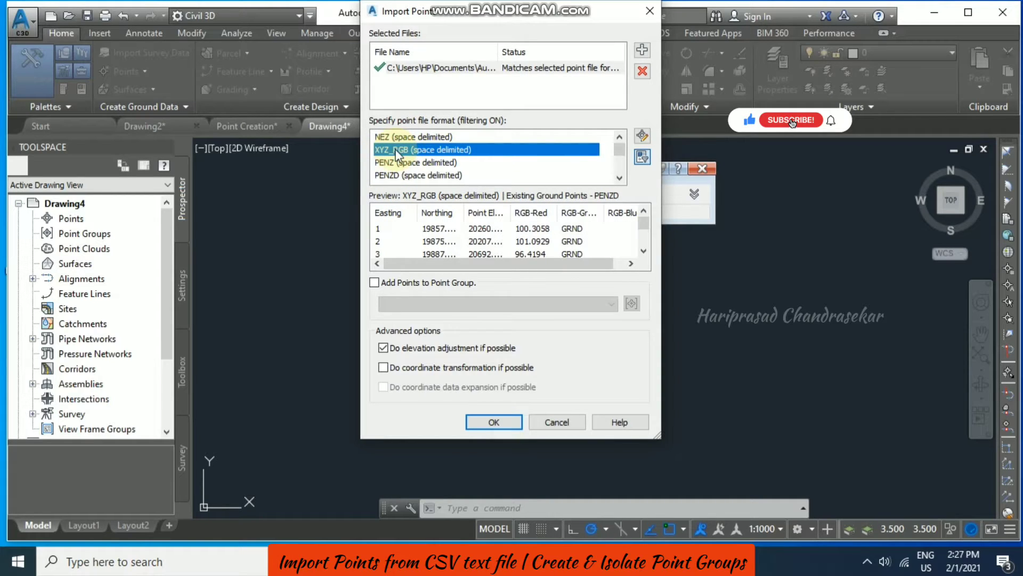
pyautogui.moveTo(581, 261); pyautogui.dragTo(464, 229)
pyautogui.click(431, 164)
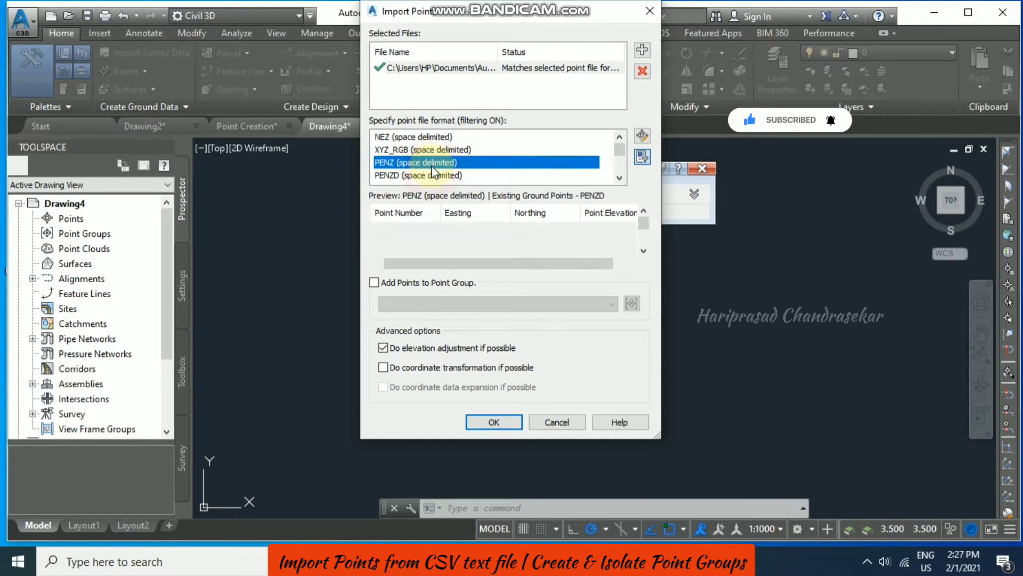
pyautogui.moveTo(533, 263); pyautogui.dragTo(592, 264)
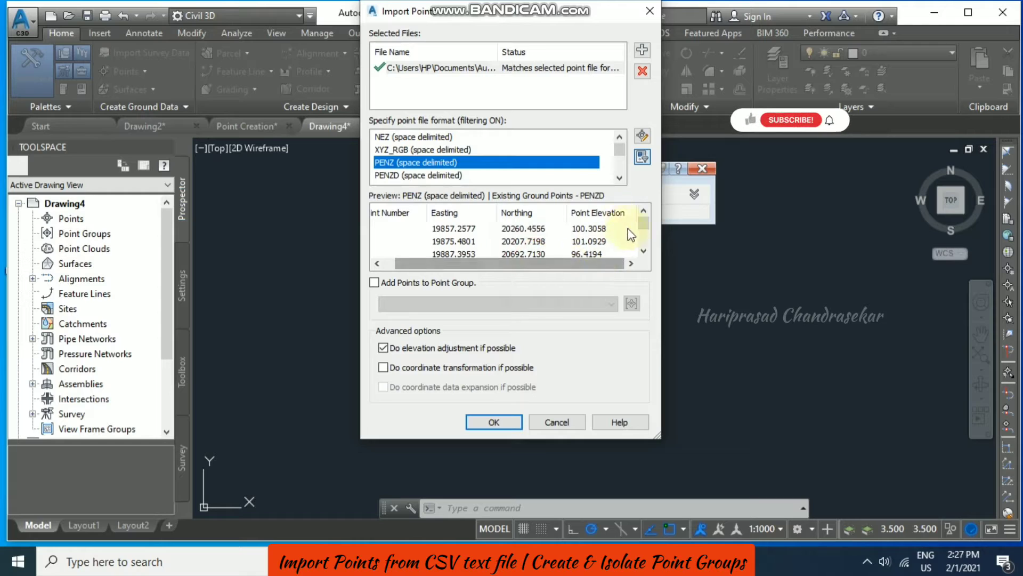
pyautogui.click(410, 176)
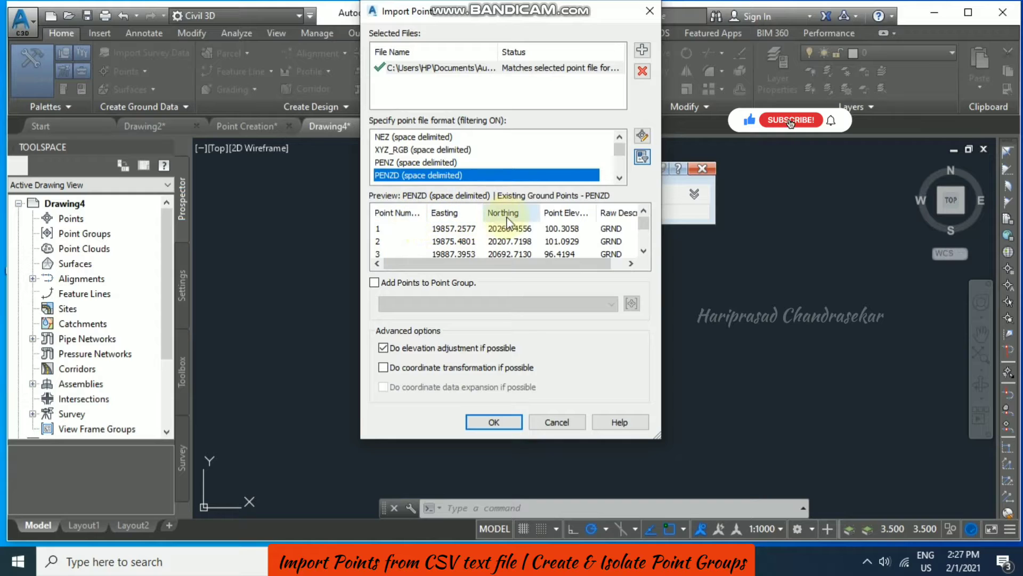
pyautogui.moveTo(548, 264); pyautogui.dragTo(563, 264)
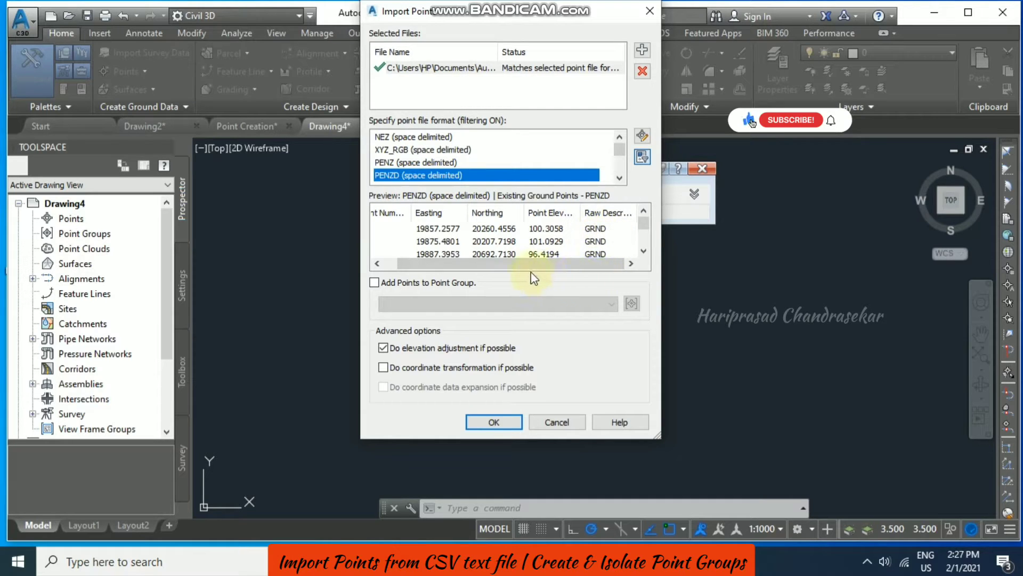
pyautogui.moveTo(525, 263); pyautogui.dragTo(481, 264)
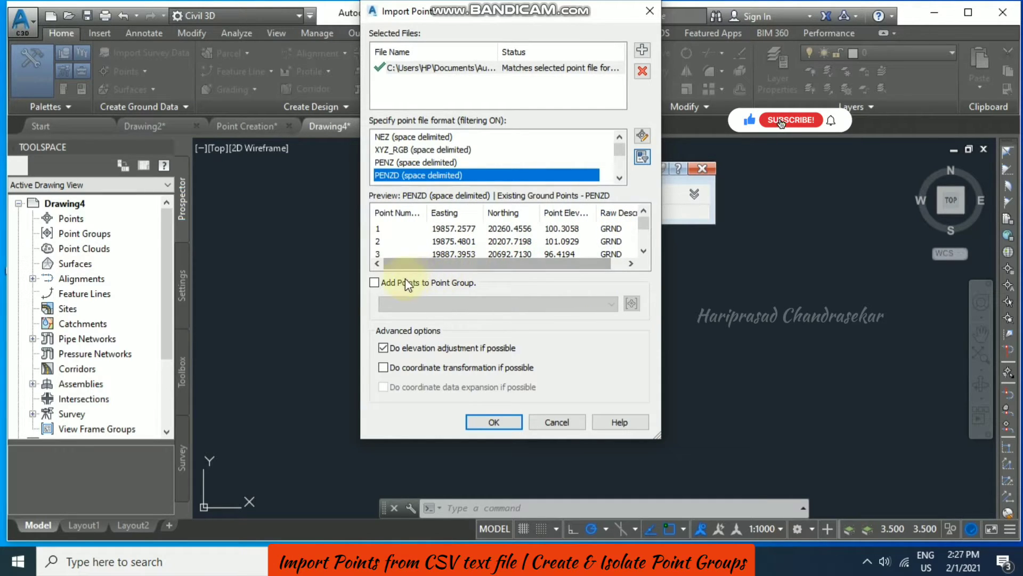
# Step: Add the points to a new point group named 01.02.2021 and run the import
pyautogui.click(375, 283)
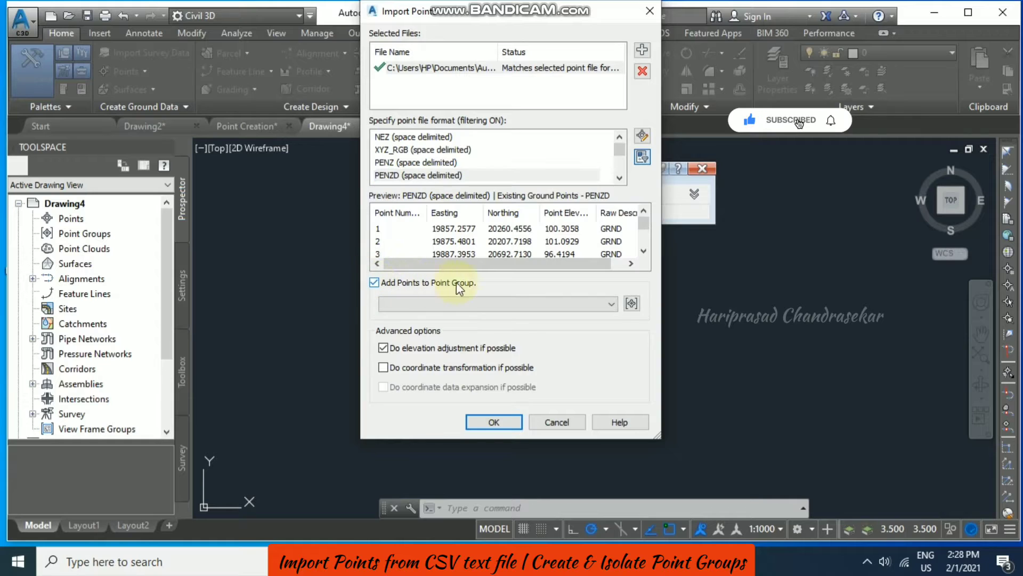
pyautogui.click(632, 304)
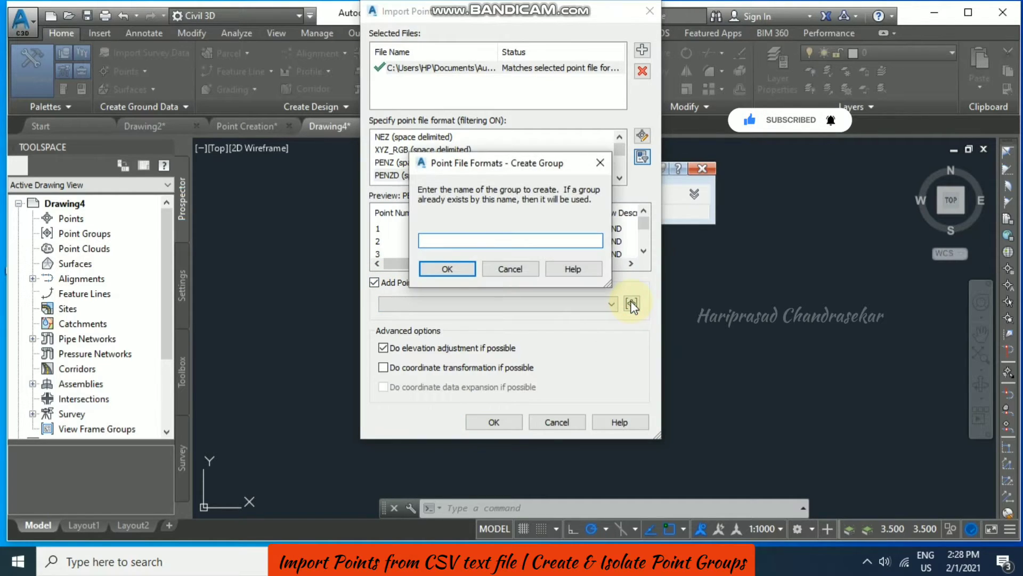
pyautogui.write('01.02.2021')
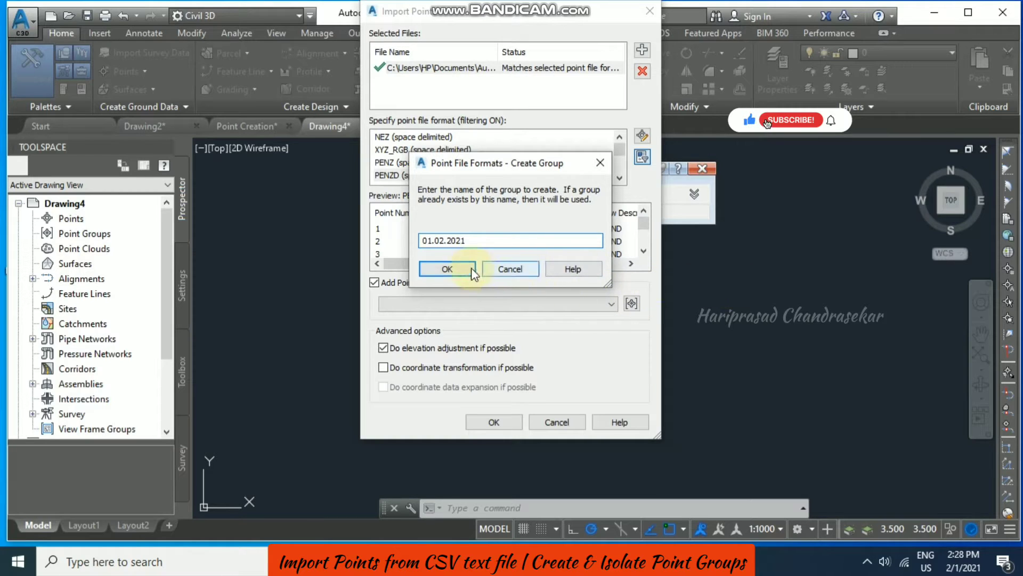
pyautogui.click(471, 267)
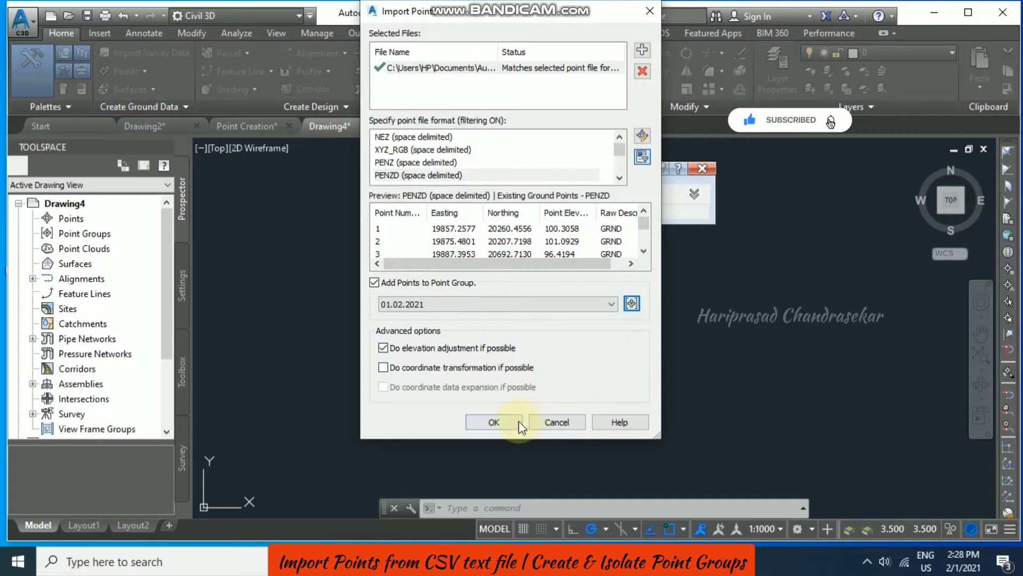
pyautogui.click(493, 421)
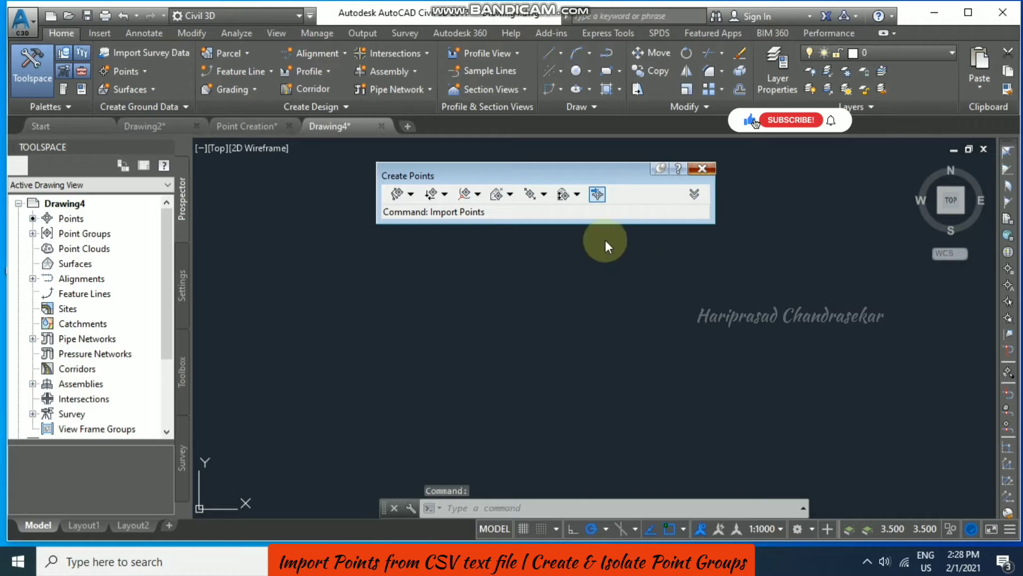
# Step: Zoom to the drawing extents to view the imported points, leaving nothing selected
pyautogui.write('z')
pyautogui.press('Return')
pyautogui.write('e')
pyautogui.press('Return')
pyautogui.click(595, 363)
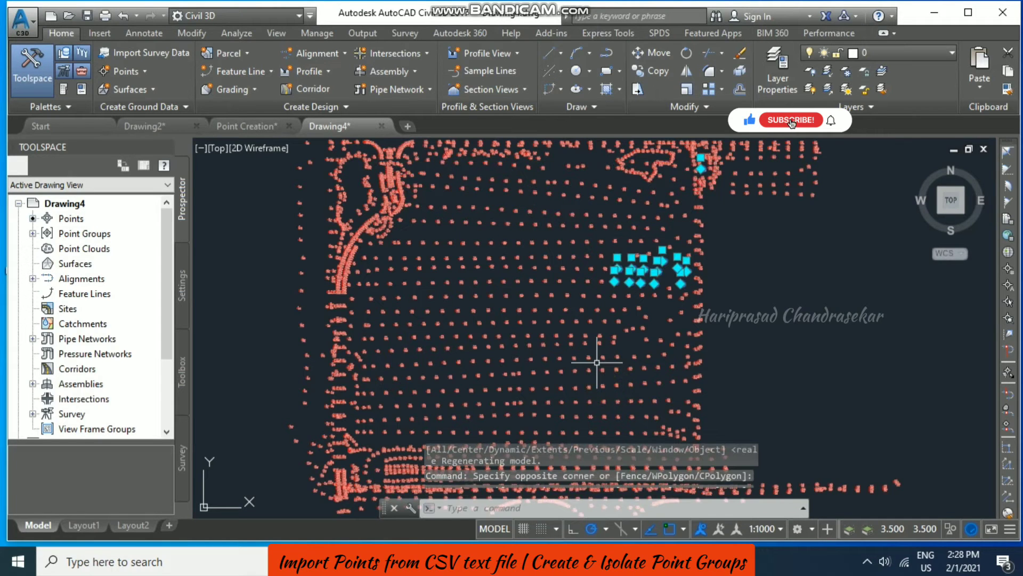
pyautogui.press('Escape')
pyautogui.press('Escape')
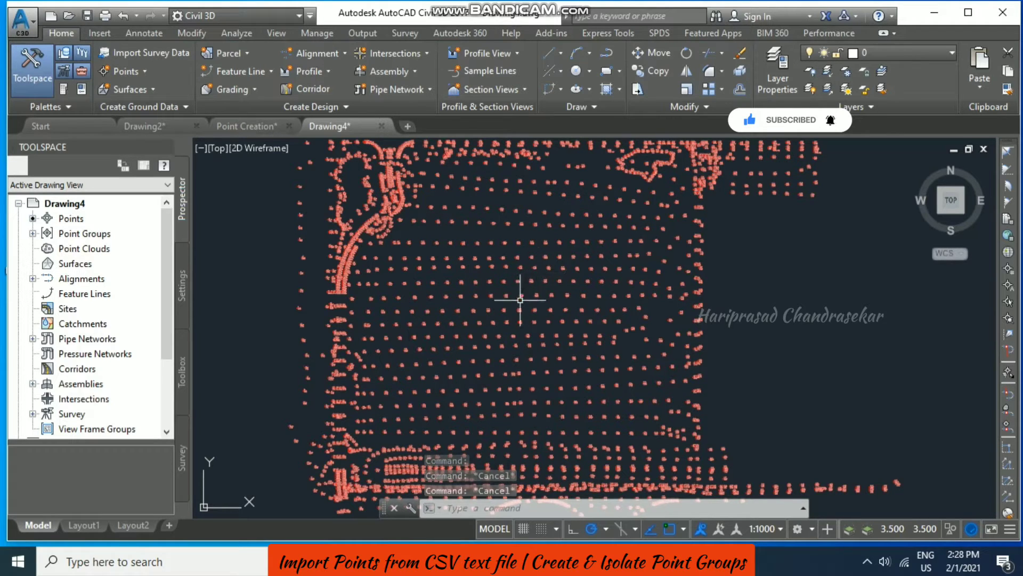
# Step: List the drawing's point groups and review the default point and label styles in the properties of group 01.02.2021
pyautogui.click(33, 233)
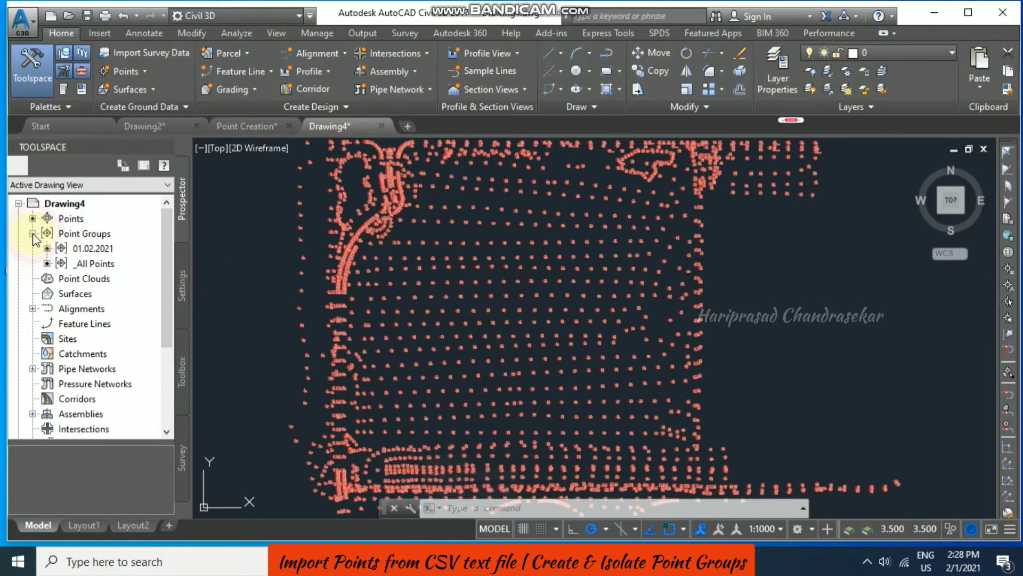
pyautogui.click(96, 249)
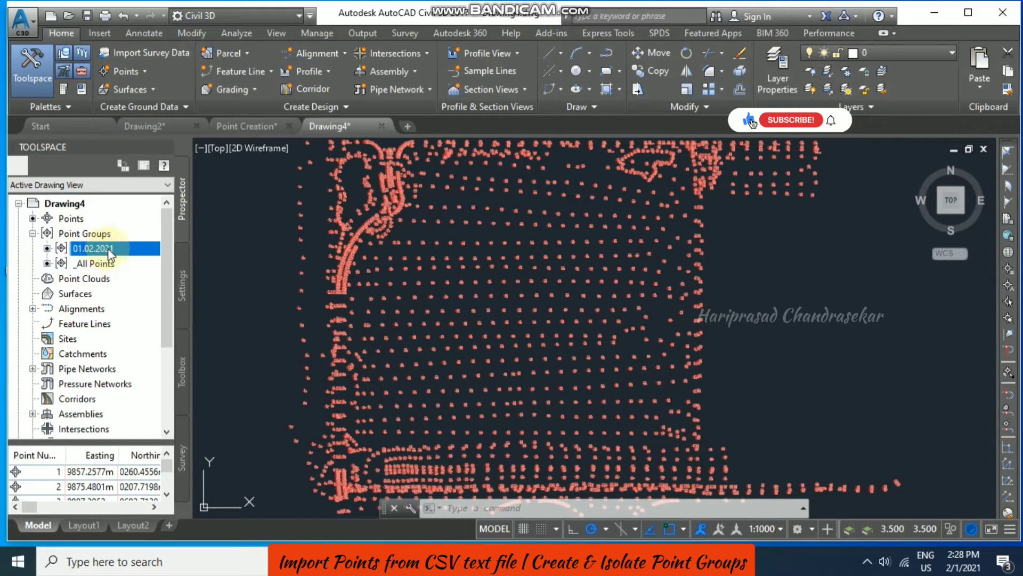
pyautogui.click(107, 264)
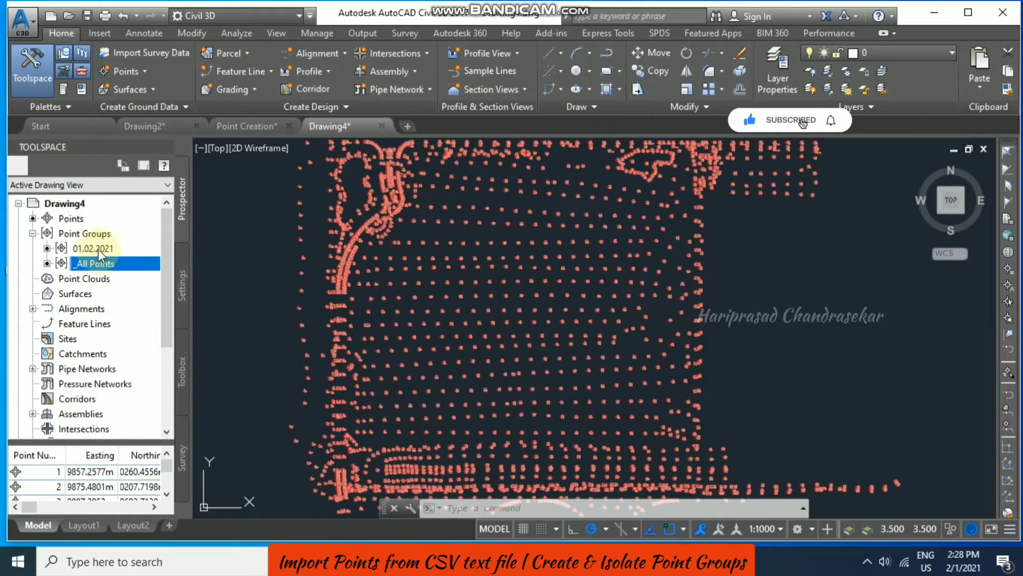
pyautogui.click(98, 248)
pyautogui.rightClick(114, 251)
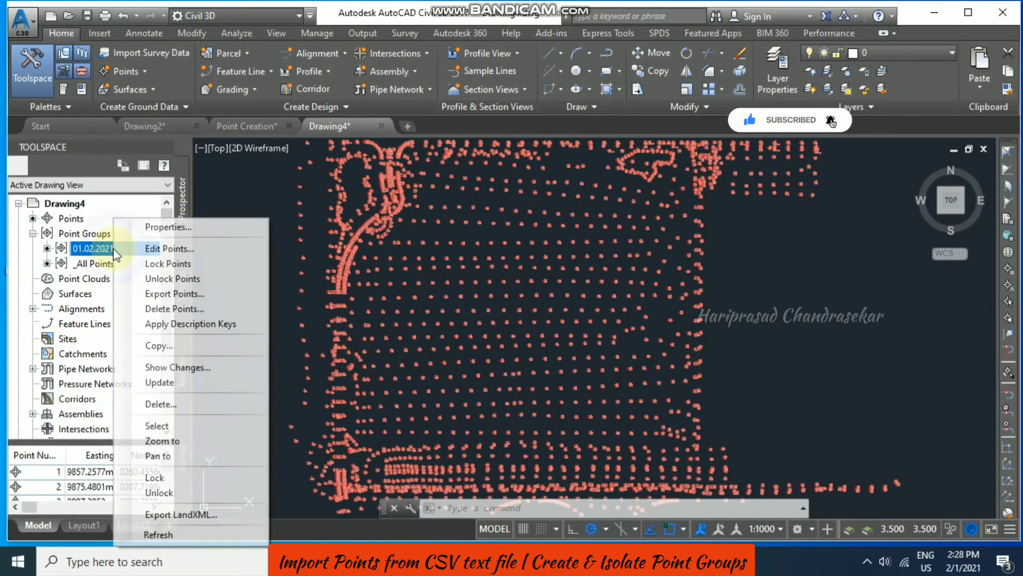
pyautogui.click(180, 225)
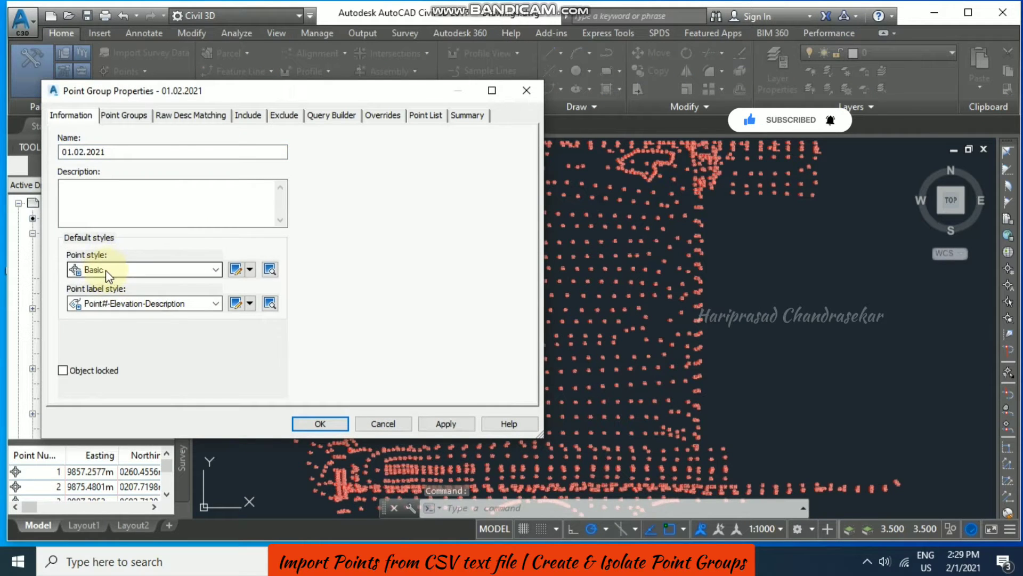
pyautogui.moveTo(225, 90); pyautogui.dragTo(396, 105)
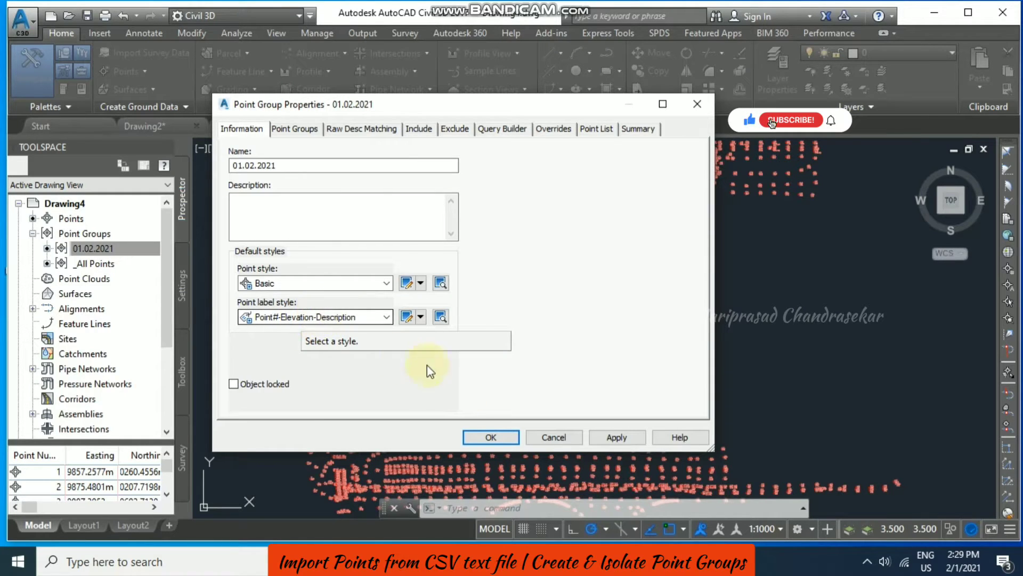
pyautogui.click(549, 436)
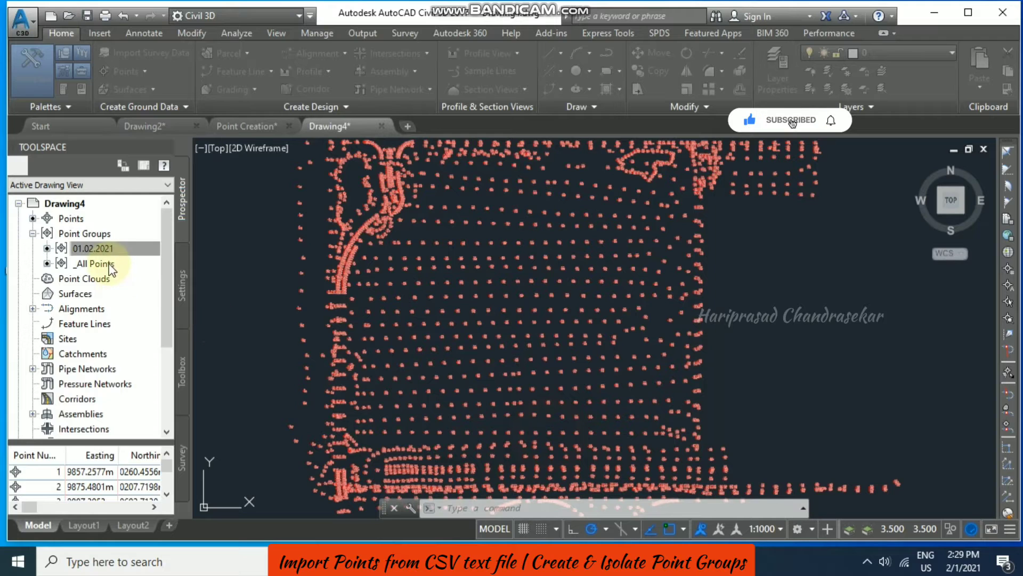
# Step: Review the default point and label styles in the properties of the _All Points group
pyautogui.click(93, 263)
pyautogui.rightClick(110, 263)
pyautogui.click(142, 249)
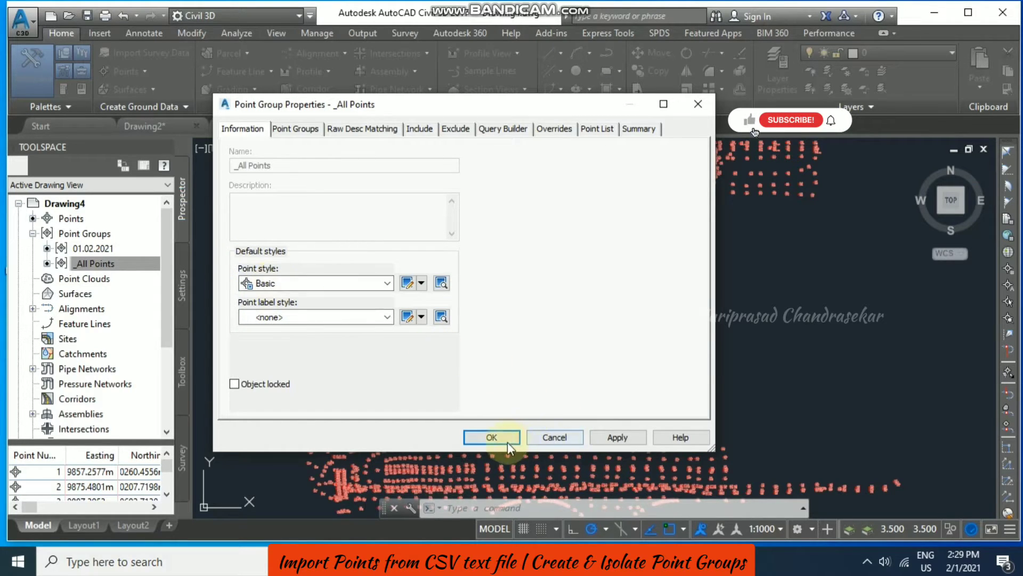
pyautogui.click(492, 437)
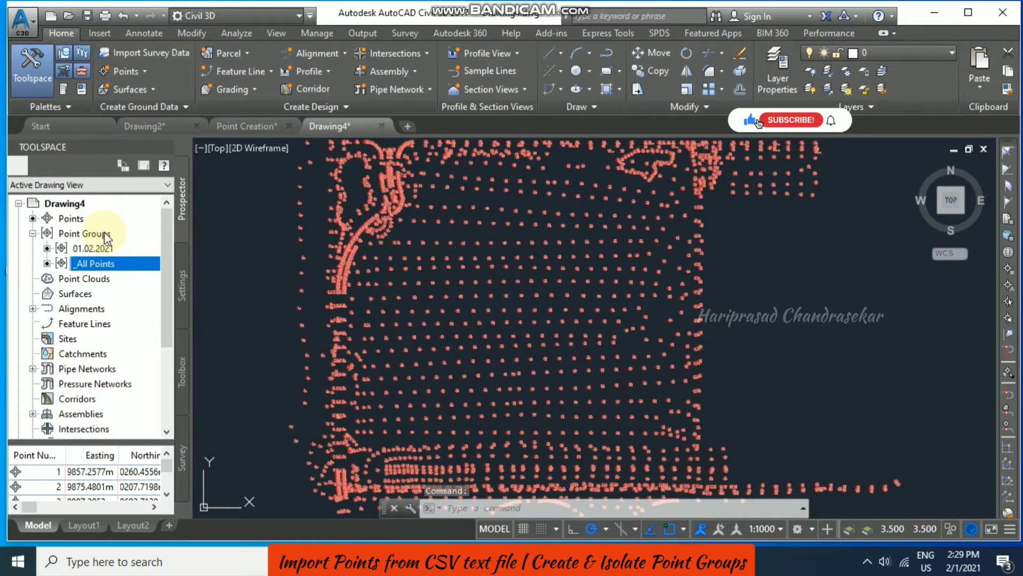
# Step: Move _All Points above 01.02.2021 in the point group display order and apply the change
pyautogui.click(88, 233)
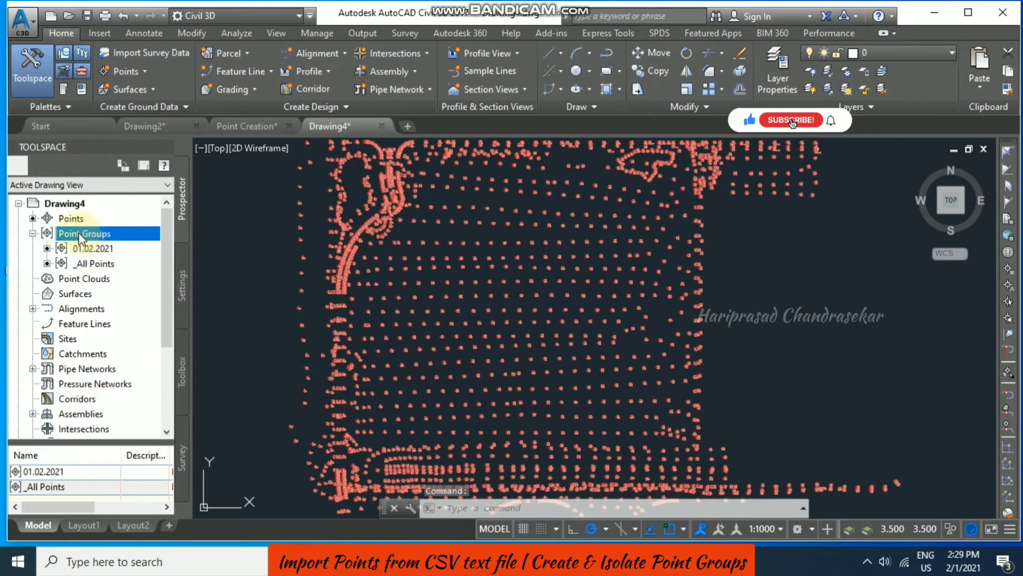
pyautogui.click(98, 248)
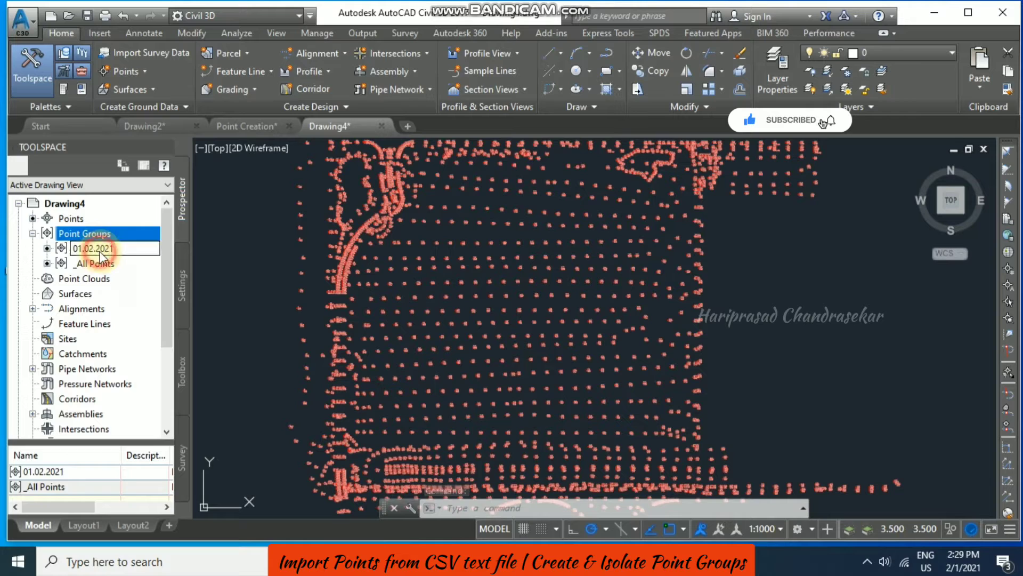
pyautogui.click(71, 235)
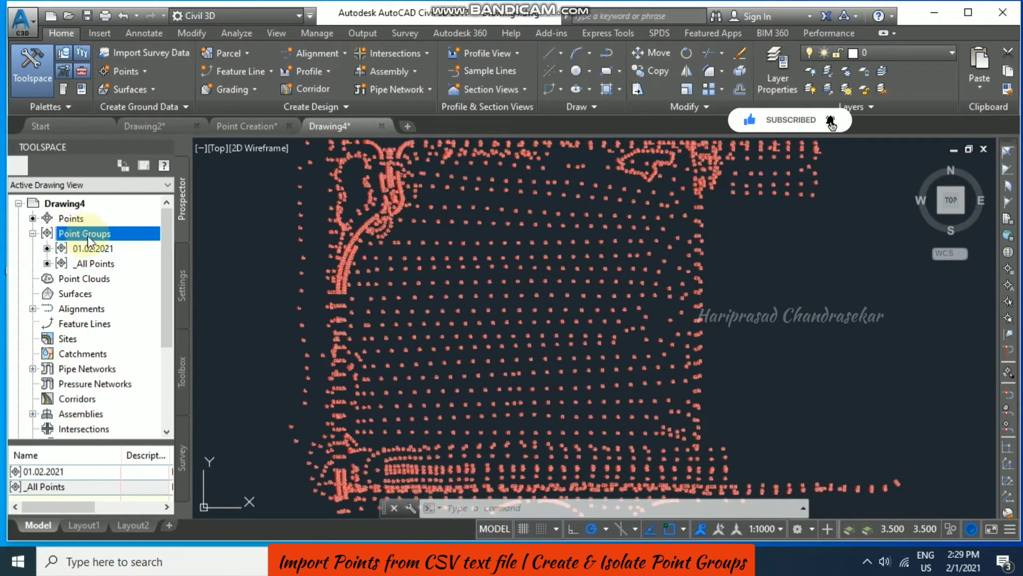
pyautogui.rightClick(89, 237)
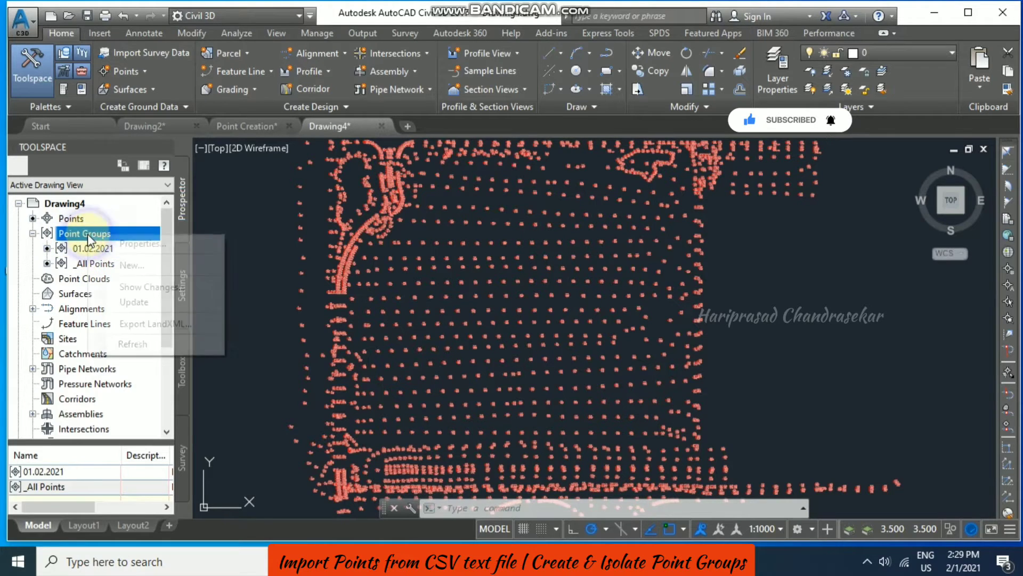
pyautogui.click(142, 245)
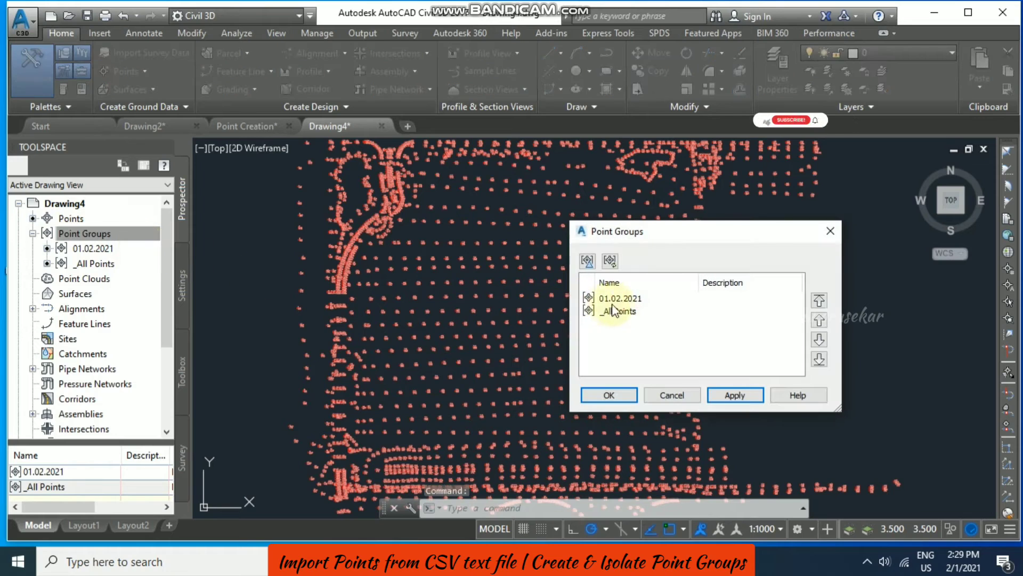
pyautogui.click(614, 310)
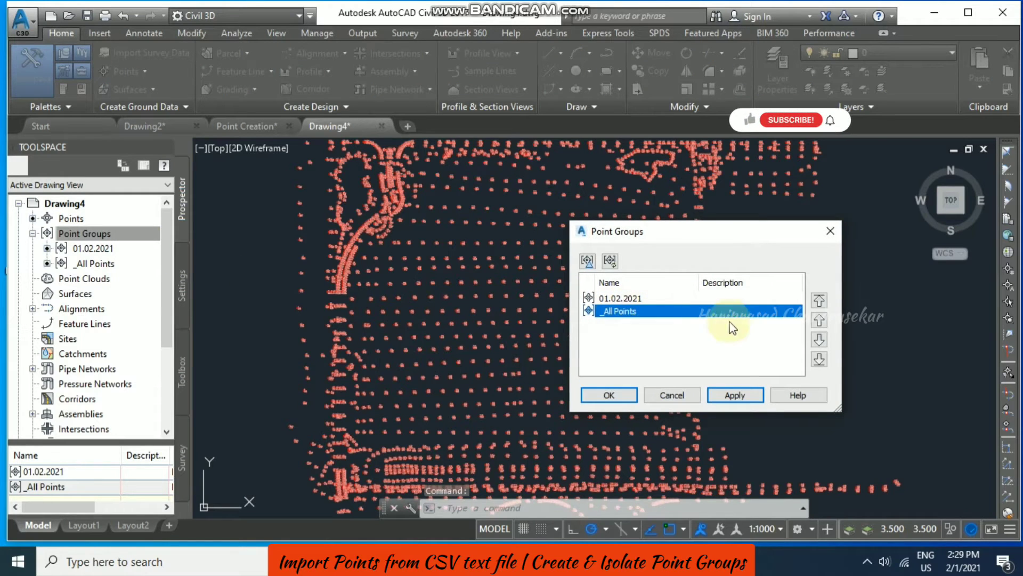
pyautogui.click(820, 321)
pyautogui.click(735, 393)
pyautogui.click(616, 395)
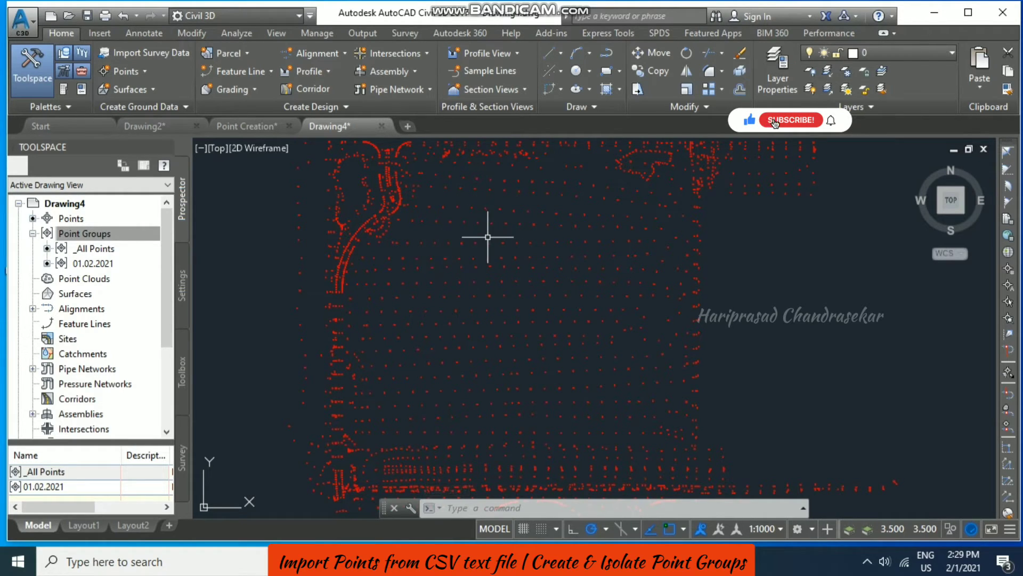
# Step: Create a new point group named POND with Tree as its default point style
pyautogui.click(112, 273)
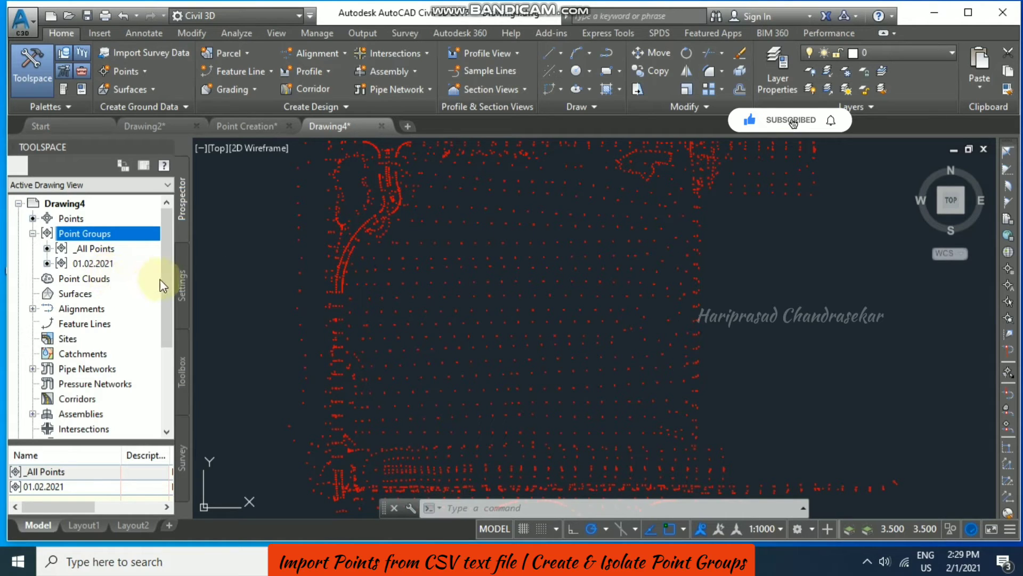
pyautogui.click(103, 264)
pyautogui.click(96, 235)
pyautogui.rightClick(102, 237)
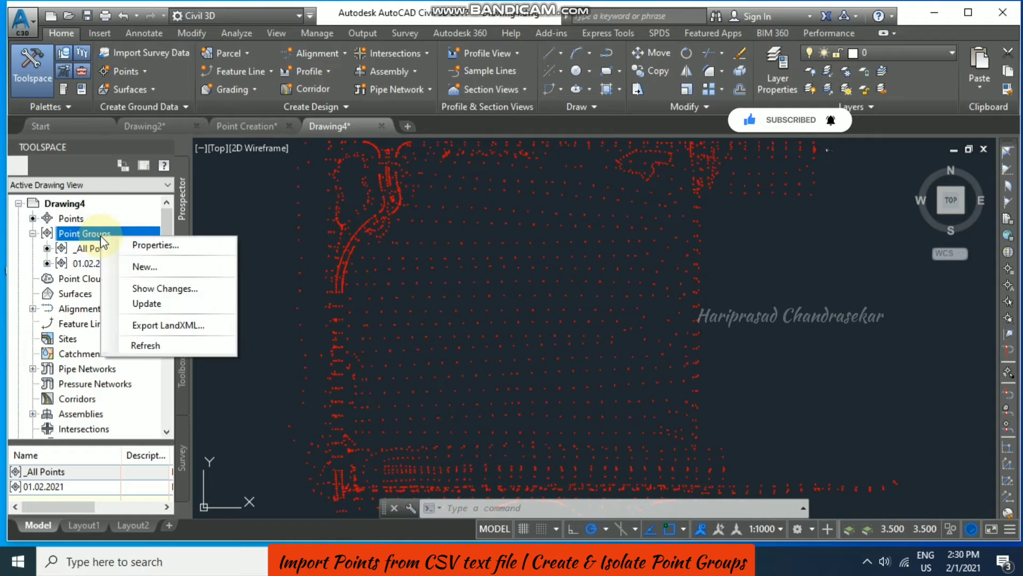
pyautogui.click(150, 267)
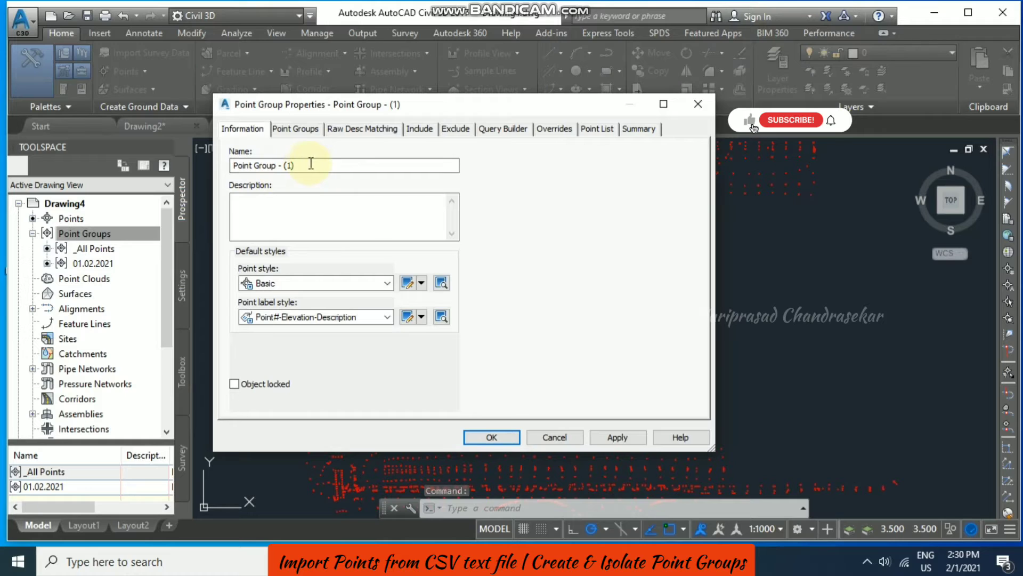
pyautogui.moveTo(328, 163); pyautogui.dragTo(208, 165)
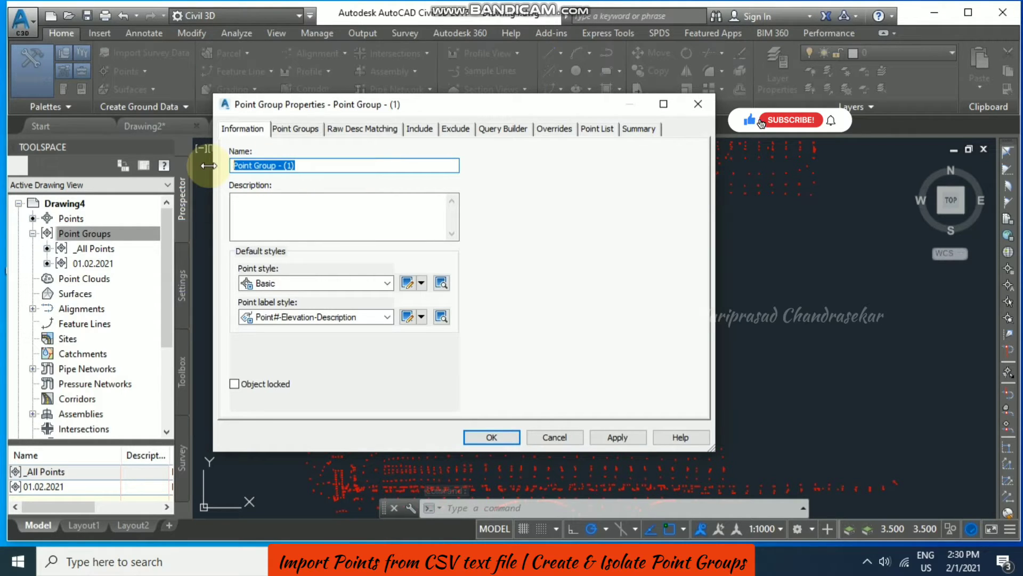
pyautogui.write('PON')
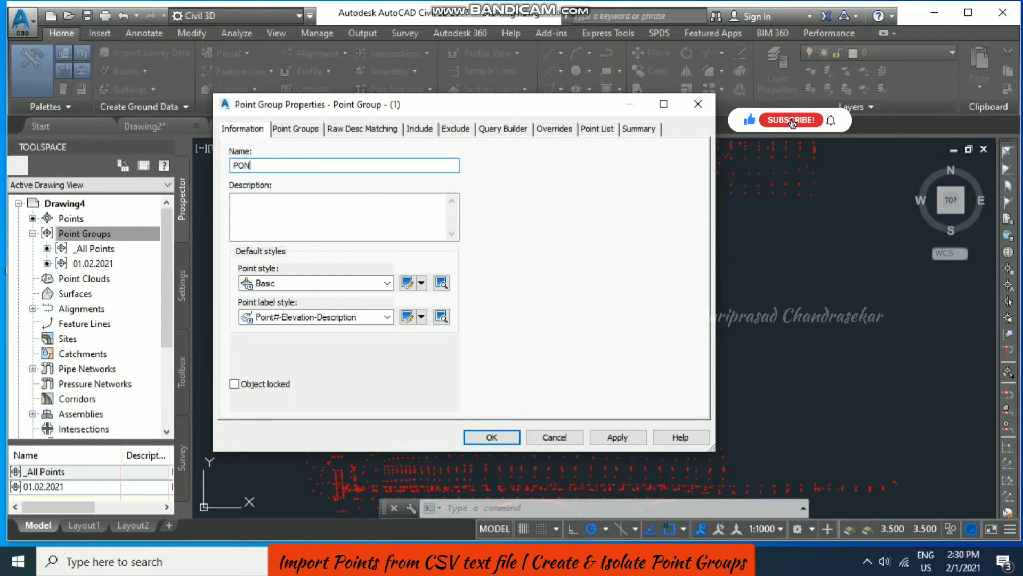
pyautogui.write('D')
pyautogui.click(285, 167)
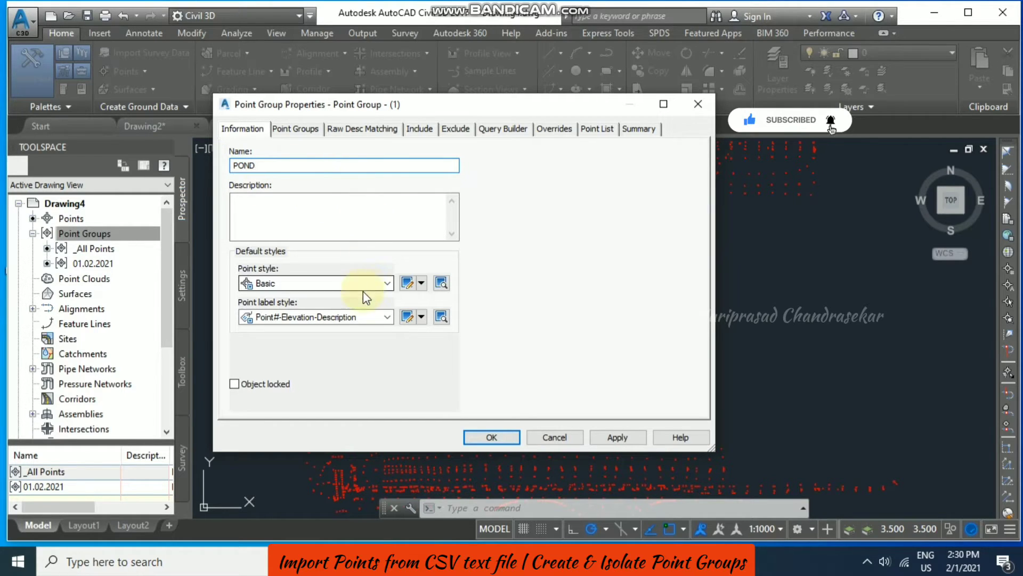
pyautogui.click(388, 284)
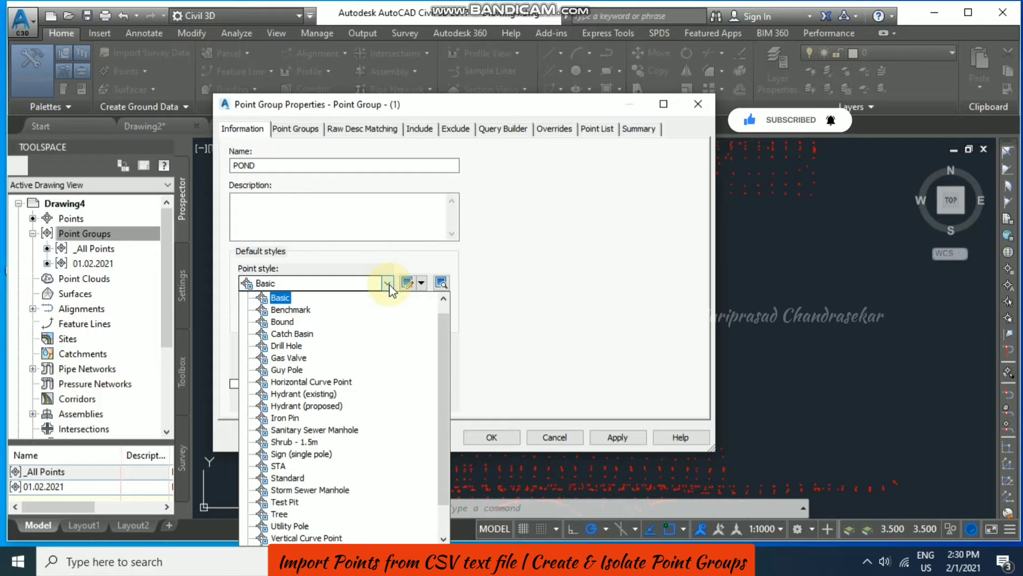
pyautogui.click(279, 513)
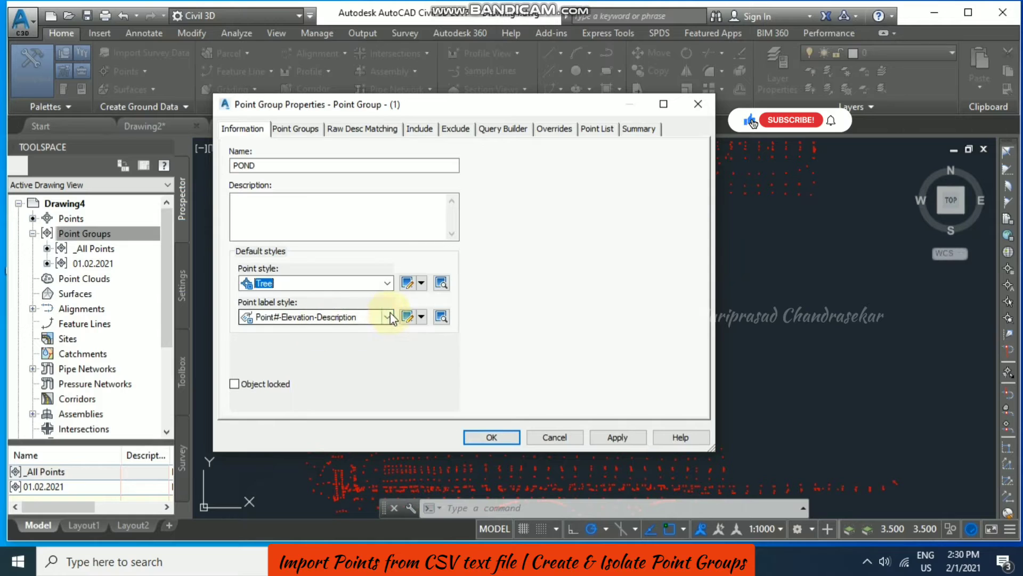
# Step: Include points with raw descriptions matching "pond" in the POND group and check its point list
pyautogui.click(302, 133)
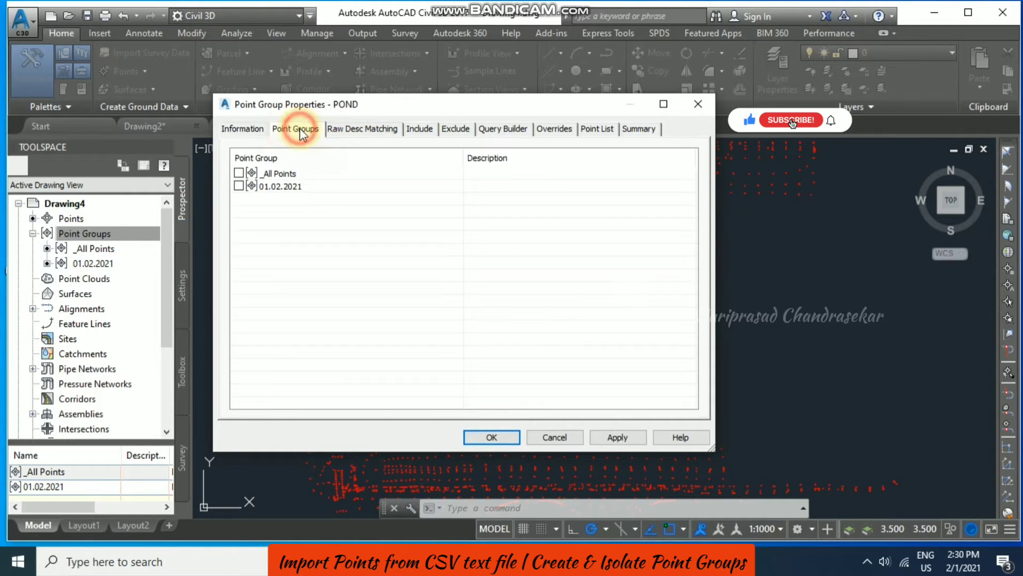
pyautogui.click(371, 129)
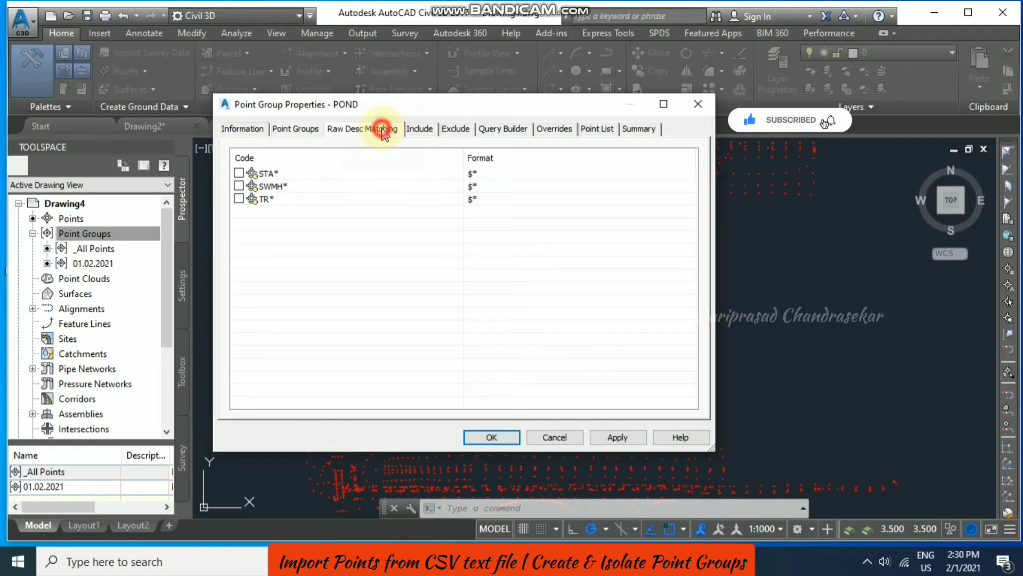
pyautogui.click(421, 130)
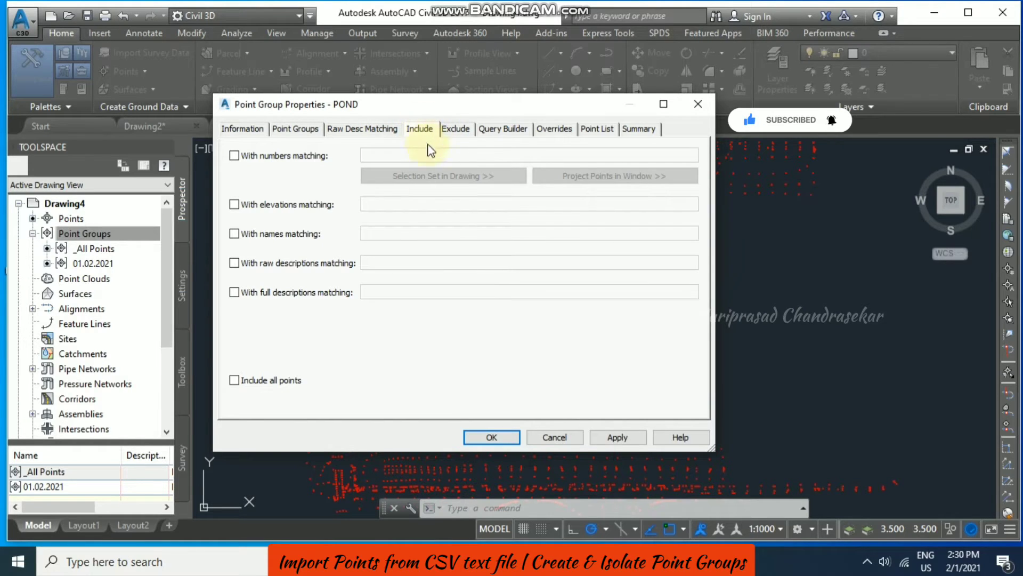
pyautogui.click(234, 262)
pyautogui.click(385, 261)
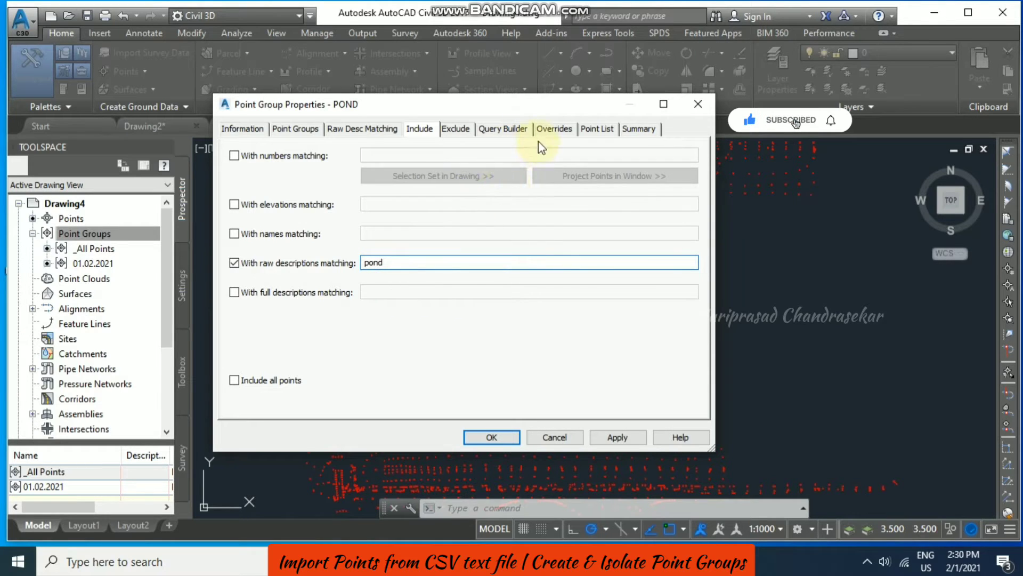
pyautogui.click(598, 129)
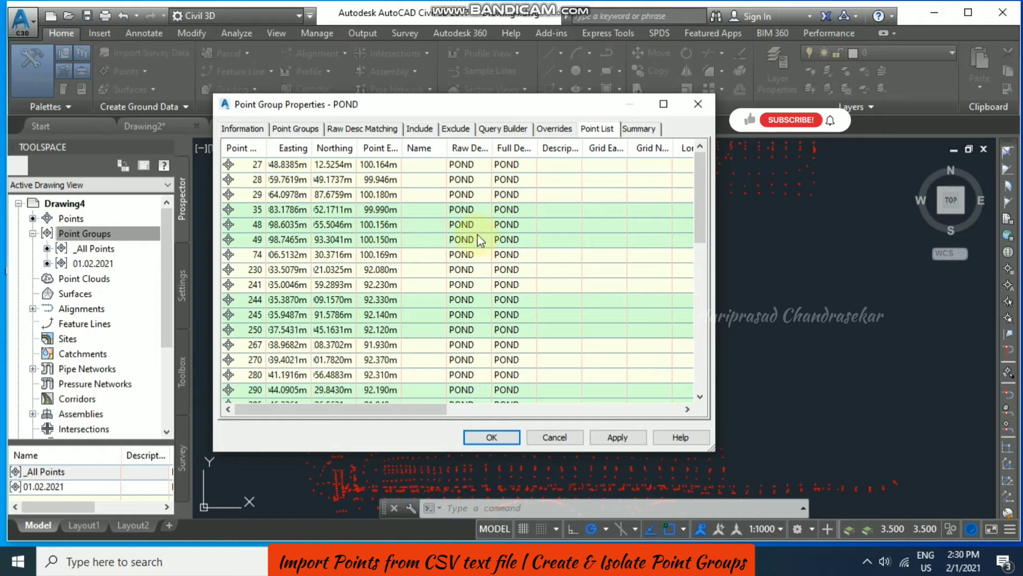
# Step: Turn off the raw description match, check the point list without it, and match "pond" again
pyautogui.click(420, 130)
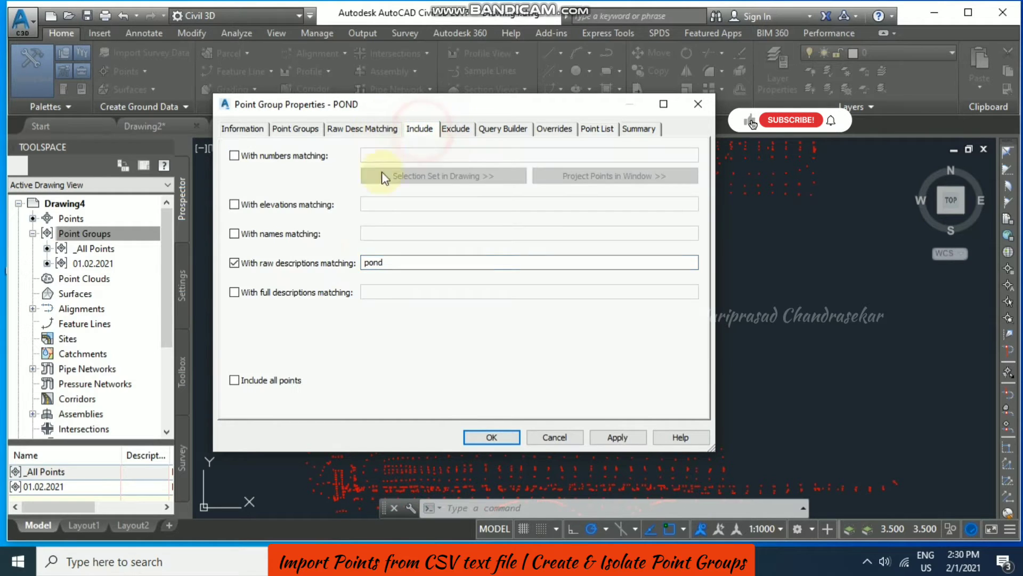
pyautogui.click(255, 269)
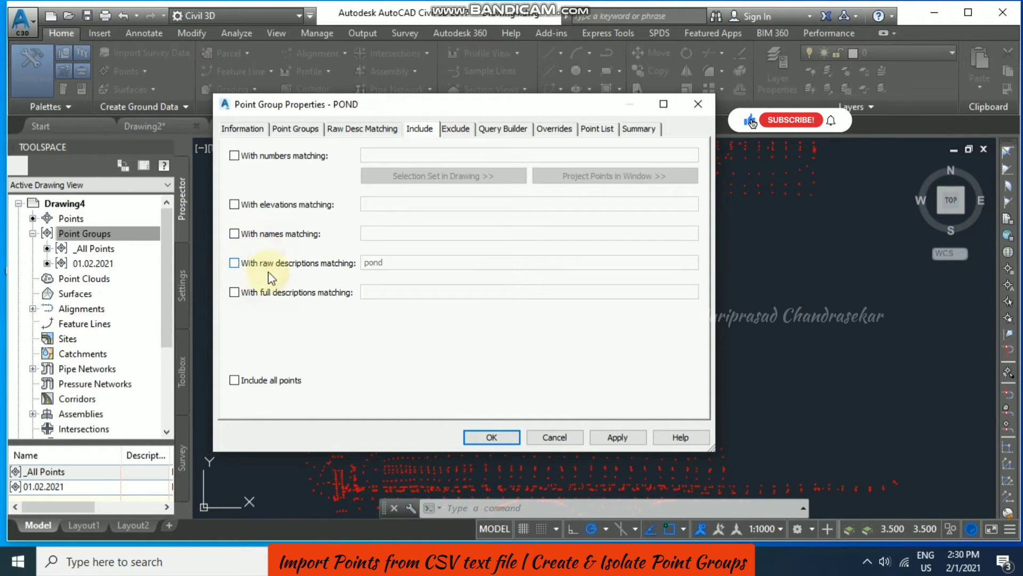
pyautogui.click(597, 128)
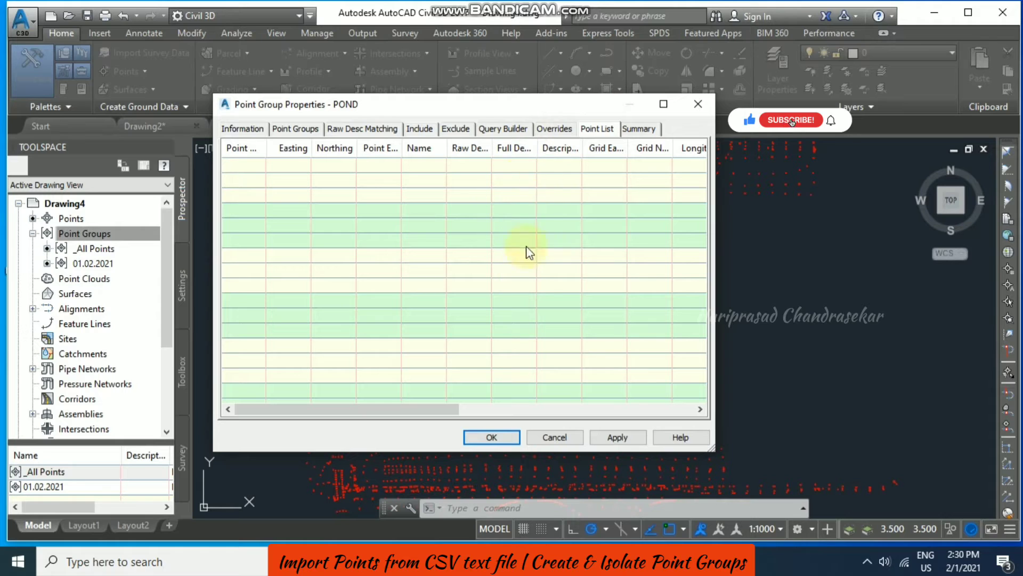
pyautogui.click(420, 128)
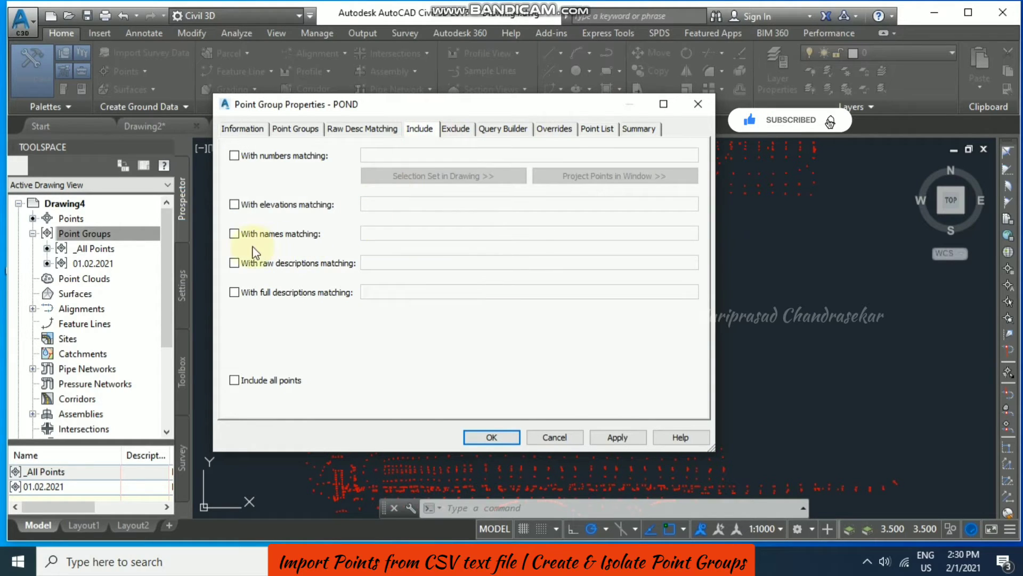
pyautogui.click(235, 266)
pyautogui.click(404, 262)
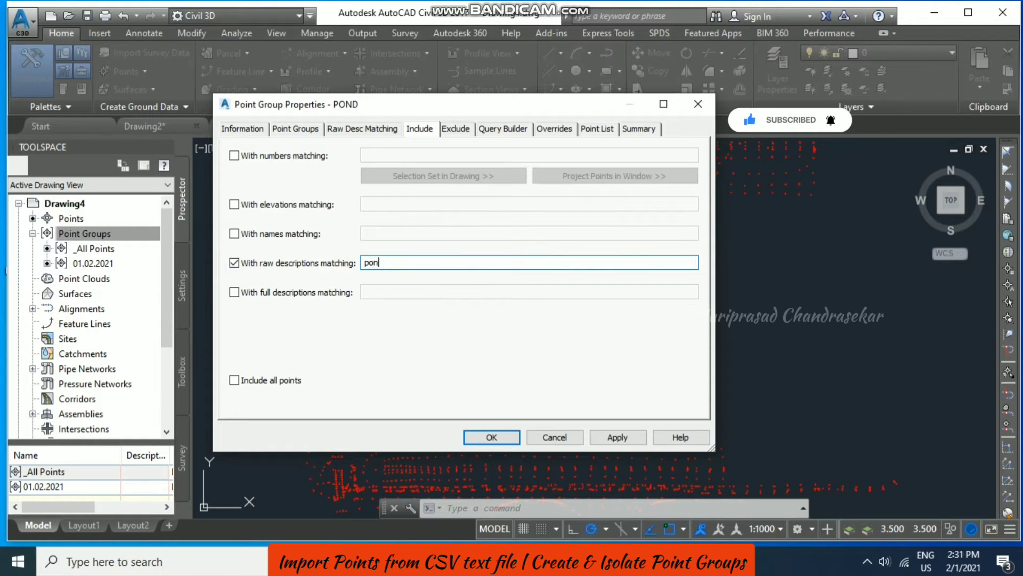
# Step: Review the POND group's point list and query summary, and apply the group to the drawing
pyautogui.click(594, 129)
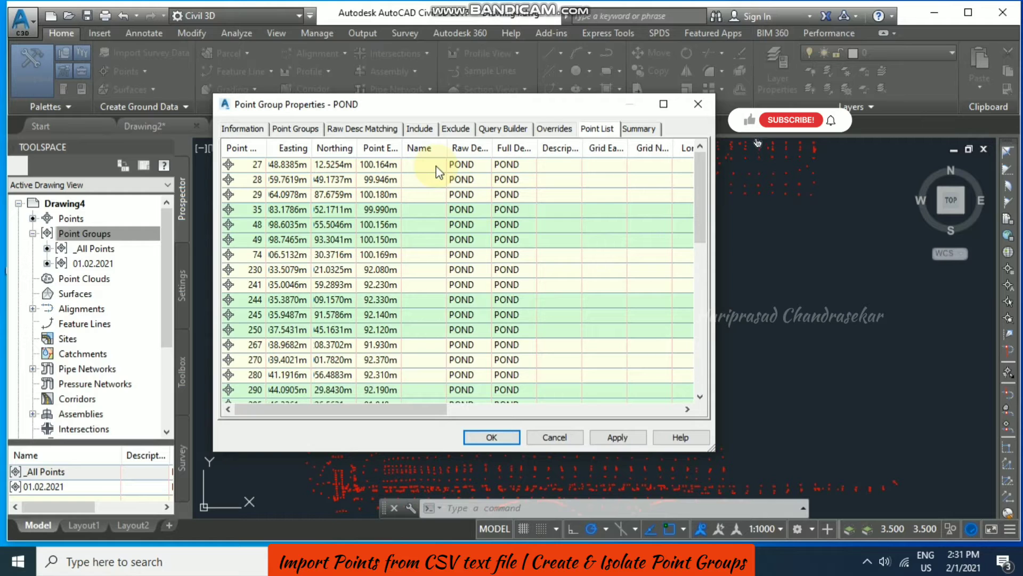
pyautogui.moveTo(698, 201); pyautogui.dragTo(711, 385)
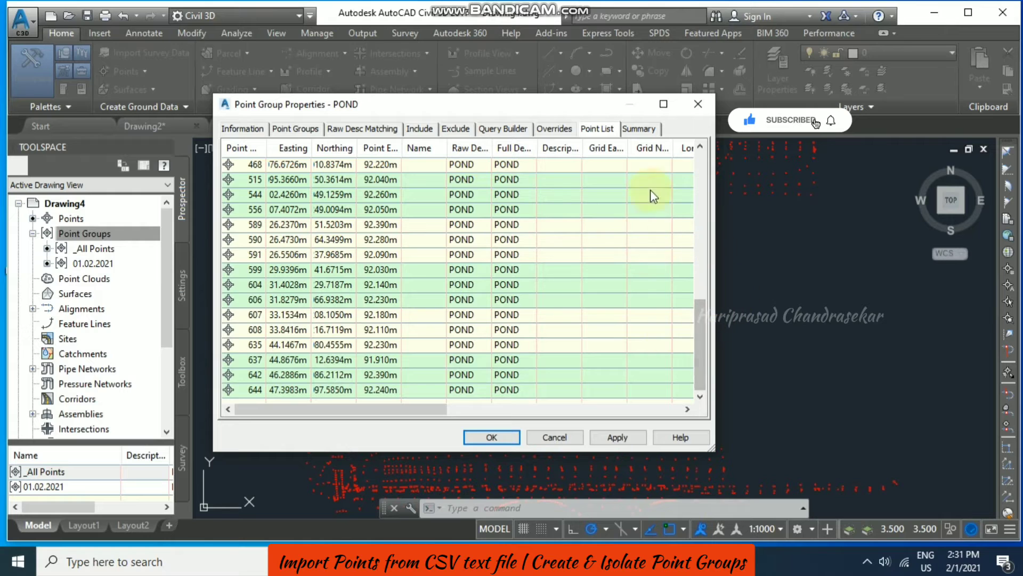
pyautogui.click(639, 129)
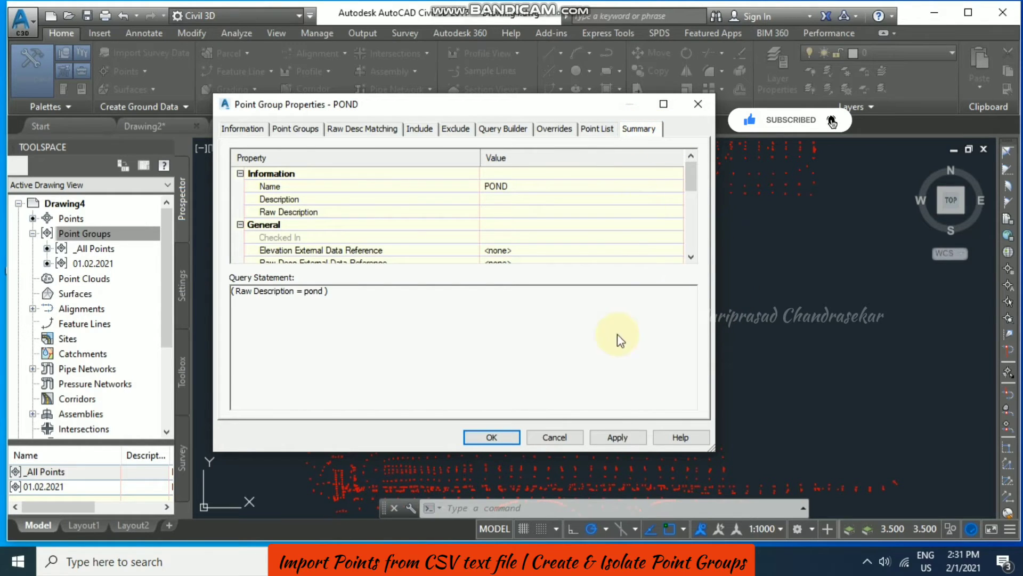
pyautogui.click(613, 438)
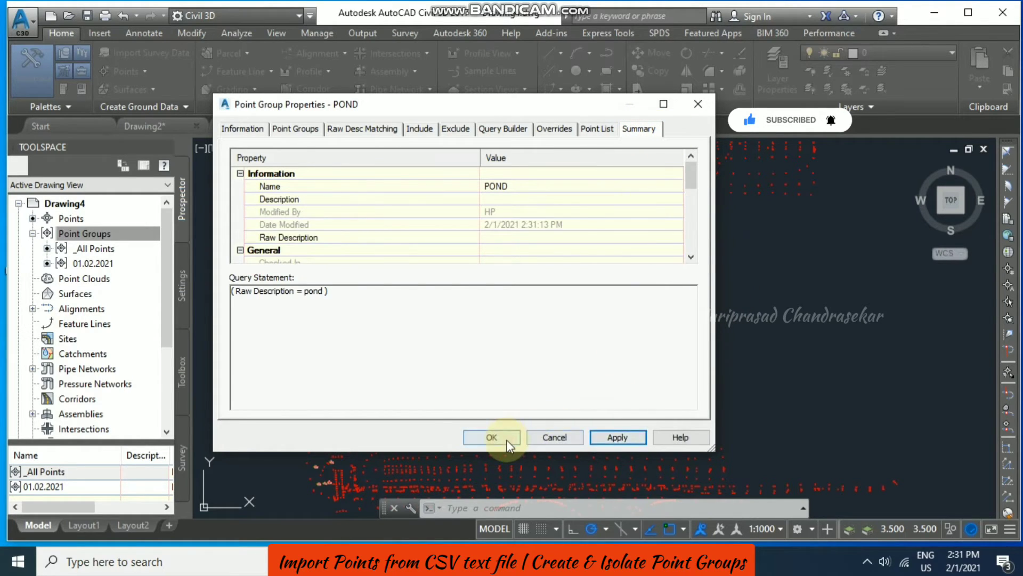
pyautogui.click(501, 438)
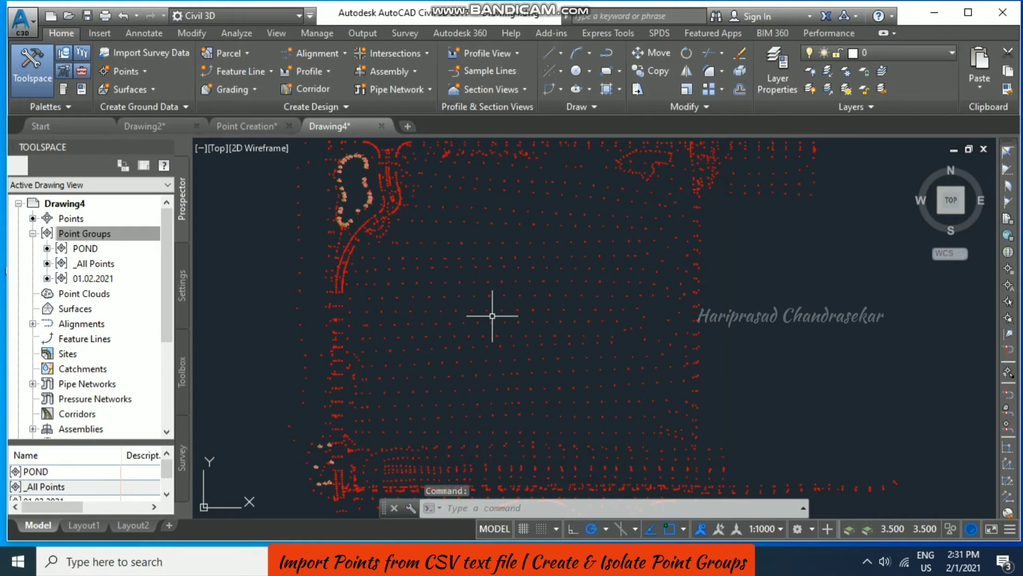
# Step: Examine the tree symbols and labels of the POND points around the pond outline in the drawing
pyautogui.press('Escape')
pyautogui.press('Escape')
pyautogui.press('Escape')
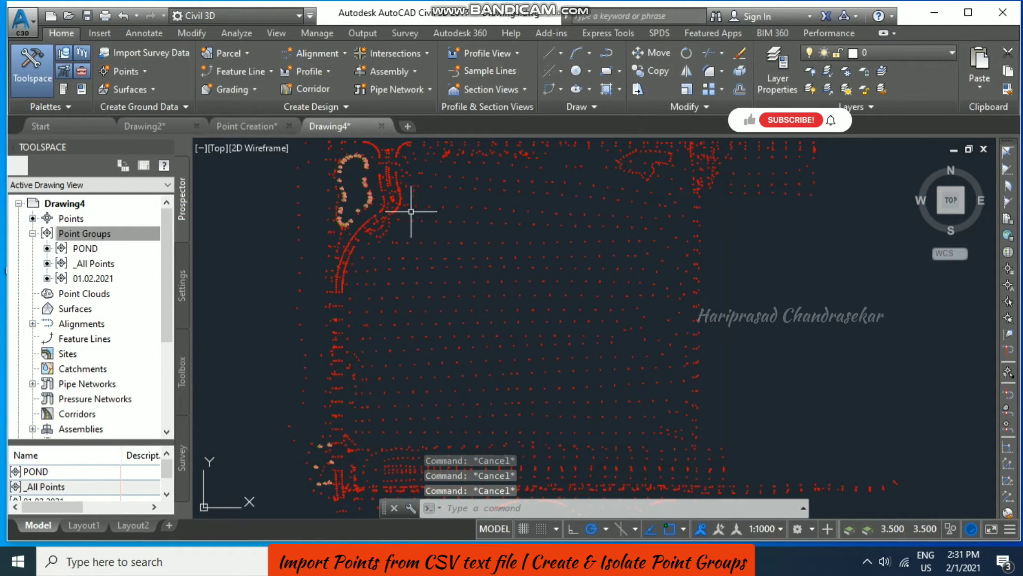
pyautogui.scroll(5, 342, 171)
pyautogui.scroll(5, 393, 201)
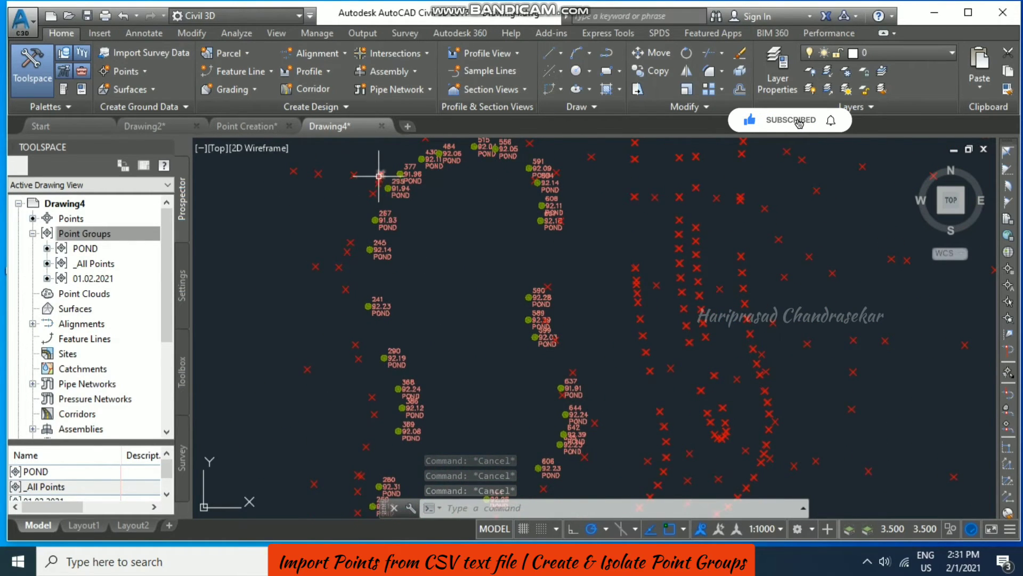
pyautogui.scroll(4, 387, 175)
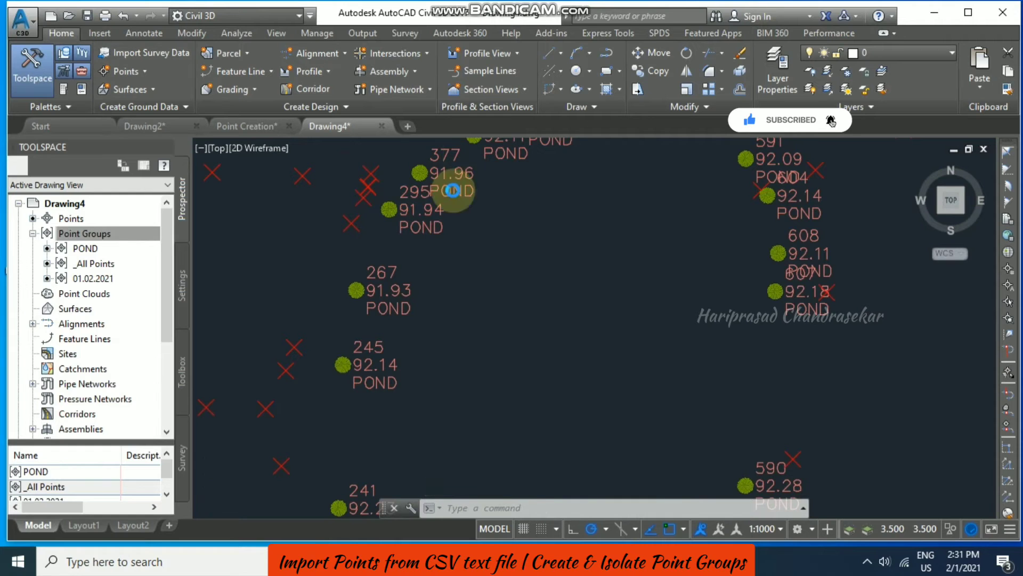
pyautogui.scroll(-8, 463, 218)
pyautogui.moveTo(521, 269)
pyautogui.mouseDown(button='middle')
pyautogui.moveTo(571, 377)
pyautogui.moveTo(498, 258)
pyautogui.moveTo(534, 224)
pyautogui.mouseUp(button='middle')
pyautogui.moveTo(411, 286); pyautogui.dragTo(479, 274, button='middle')
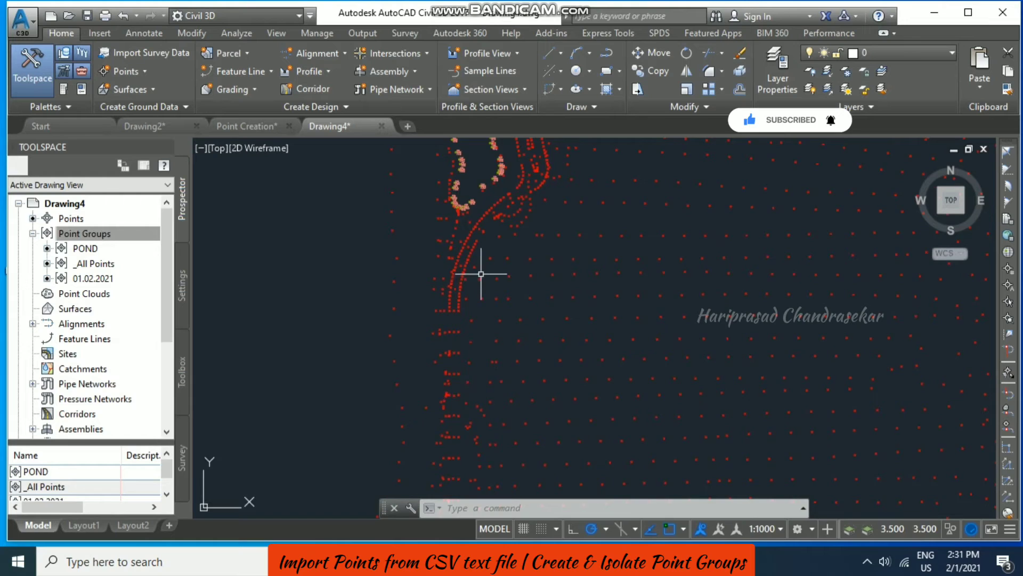
pyautogui.click(101, 266)
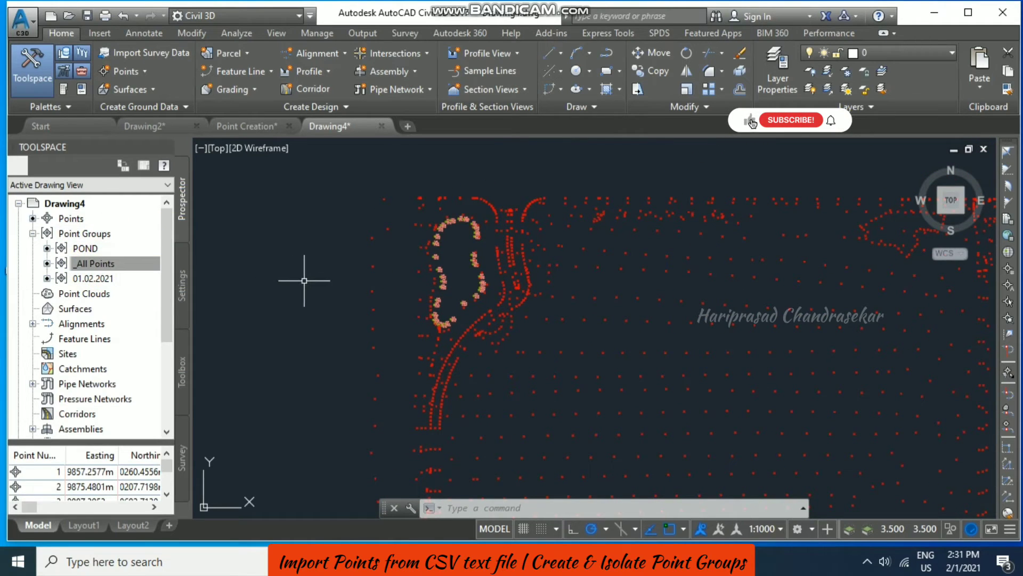
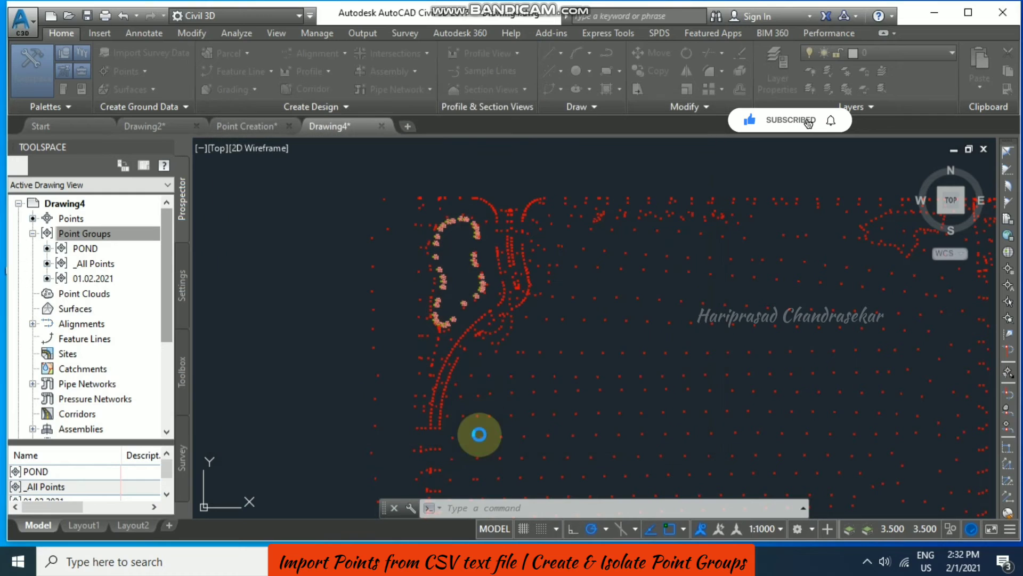
pyautogui.click(109, 249)
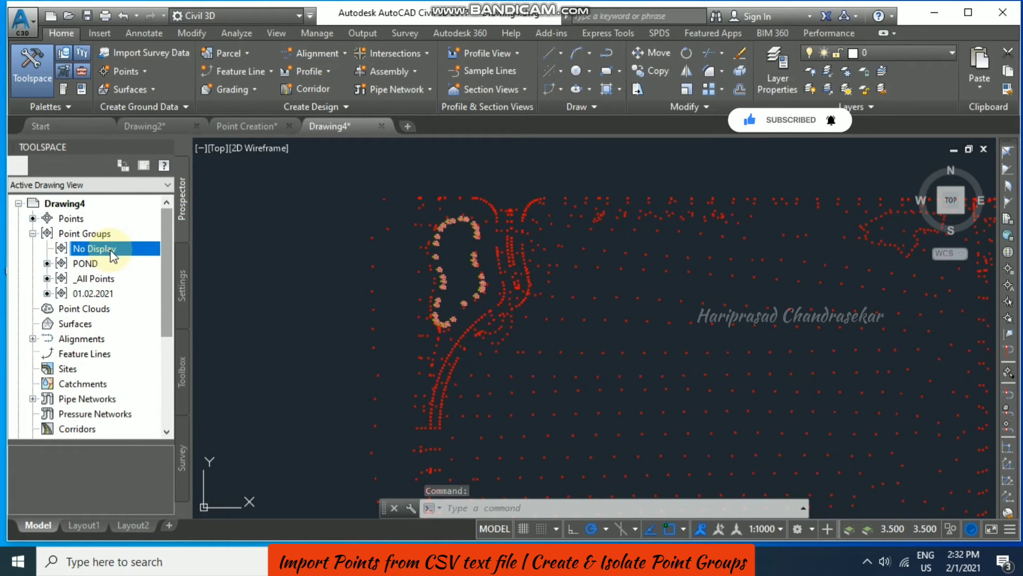
pyautogui.rightClick(107, 254)
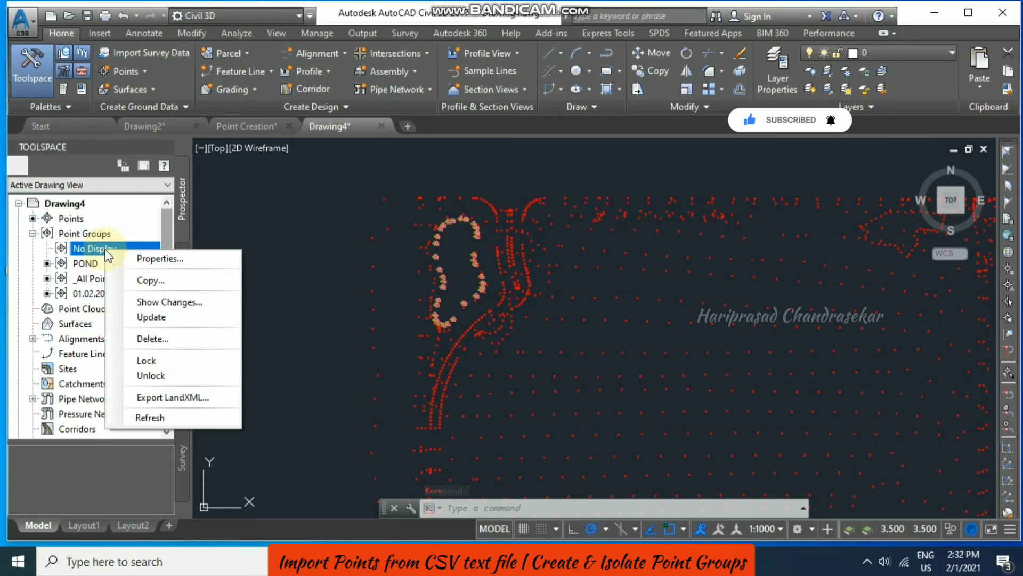
pyautogui.click(107, 255)
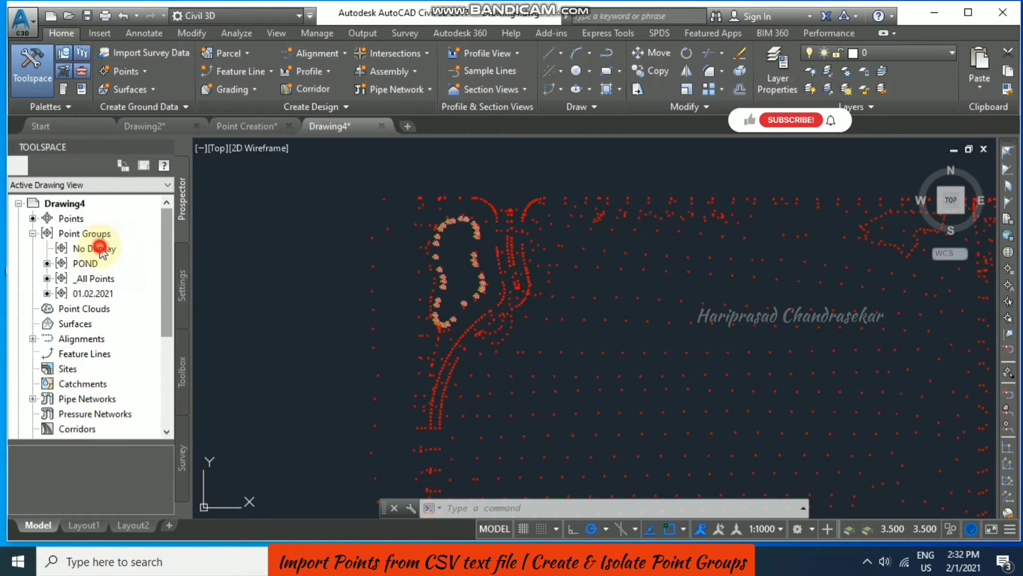
pyautogui.click(85, 263)
# Step: Move the POND group to the top of the point group display order, above No Display, and apply the order
pyautogui.rightClick(86, 236)
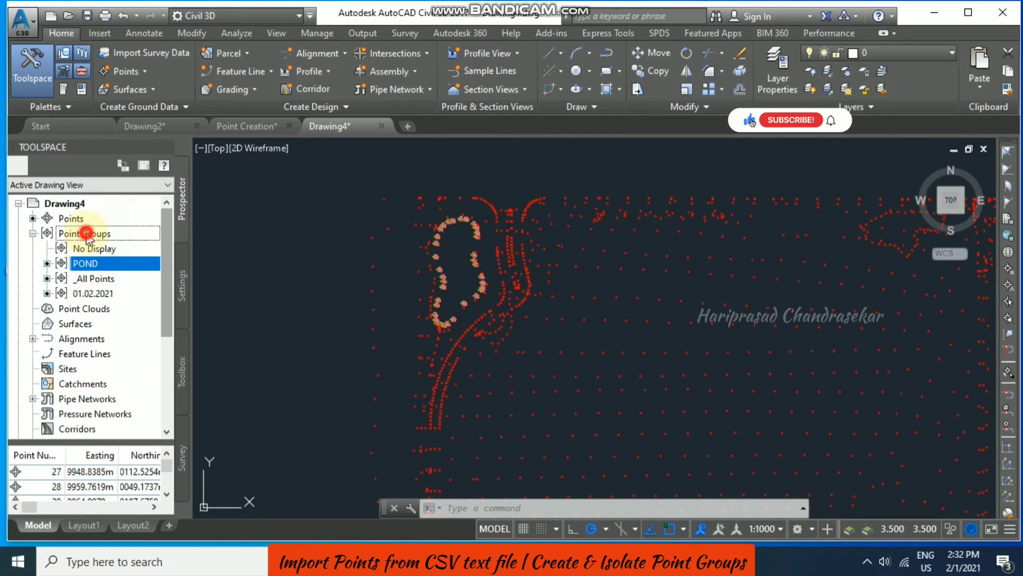
pyautogui.rightClick(110, 232)
pyautogui.click(137, 239)
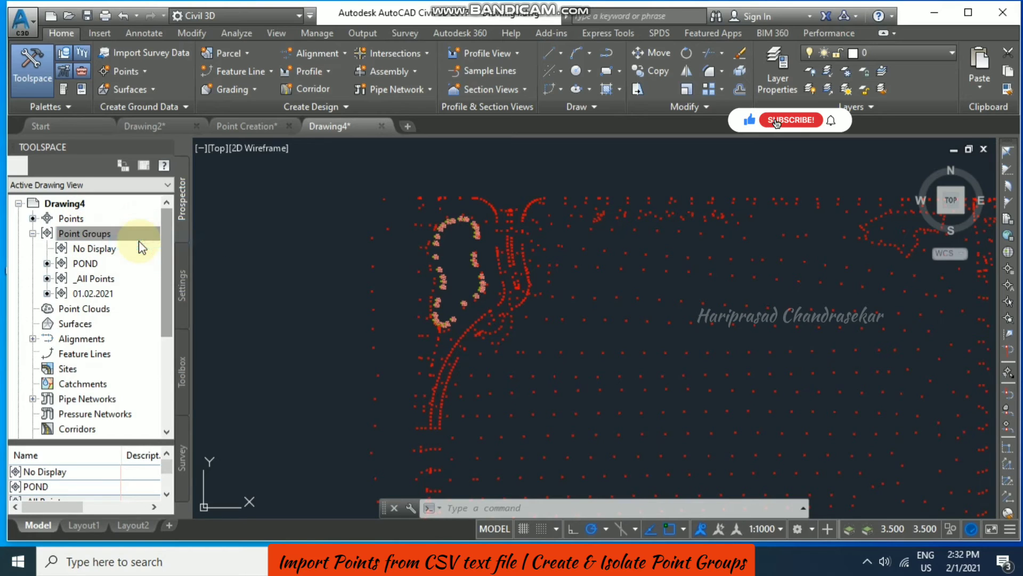
pyautogui.click(609, 312)
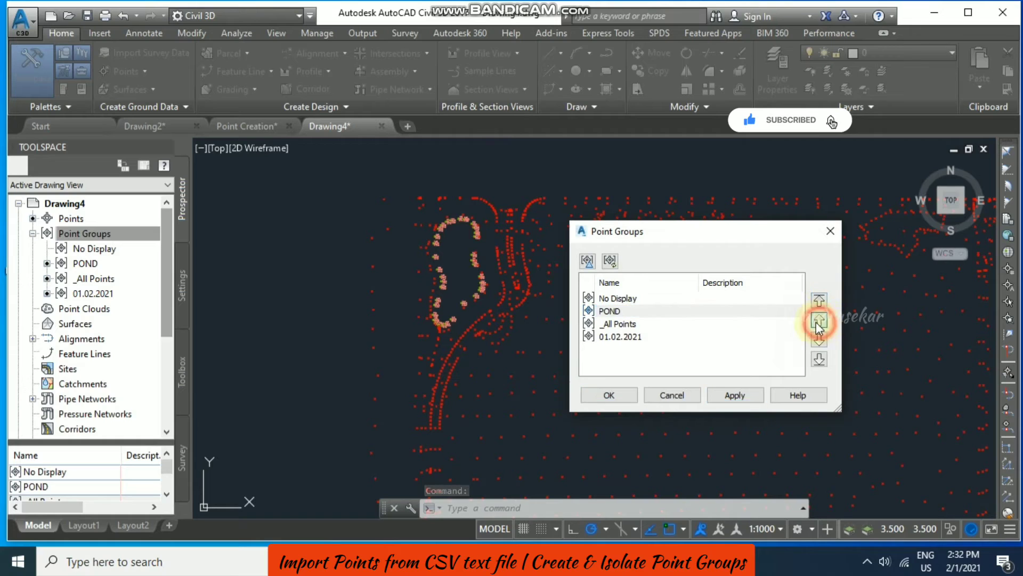
pyautogui.click(822, 302)
pyautogui.click(736, 396)
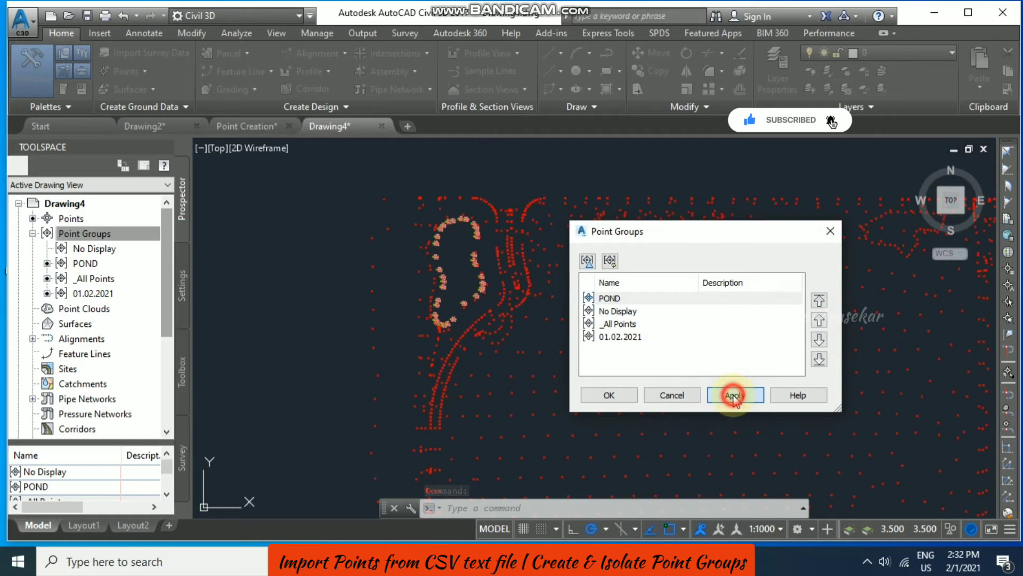
pyautogui.click(606, 397)
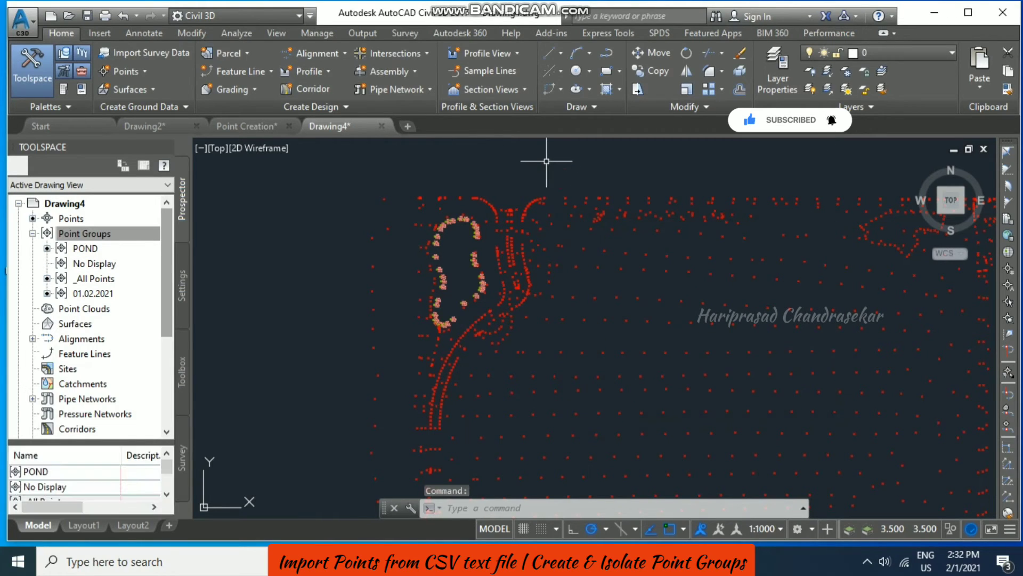
pyautogui.press('Escape')
pyautogui.press('Escape')
pyautogui.press('Escape')
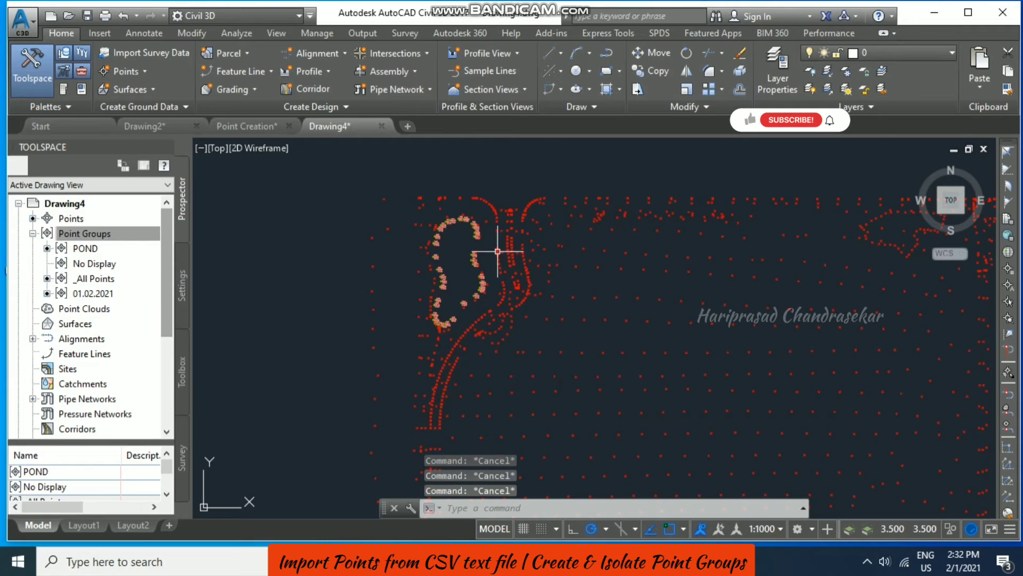
# Step: Turn on the Style and Point Label Style overrides as <none> in the No Display group's properties and apply them
pyautogui.click(94, 263)
pyautogui.rightClick(94, 263)
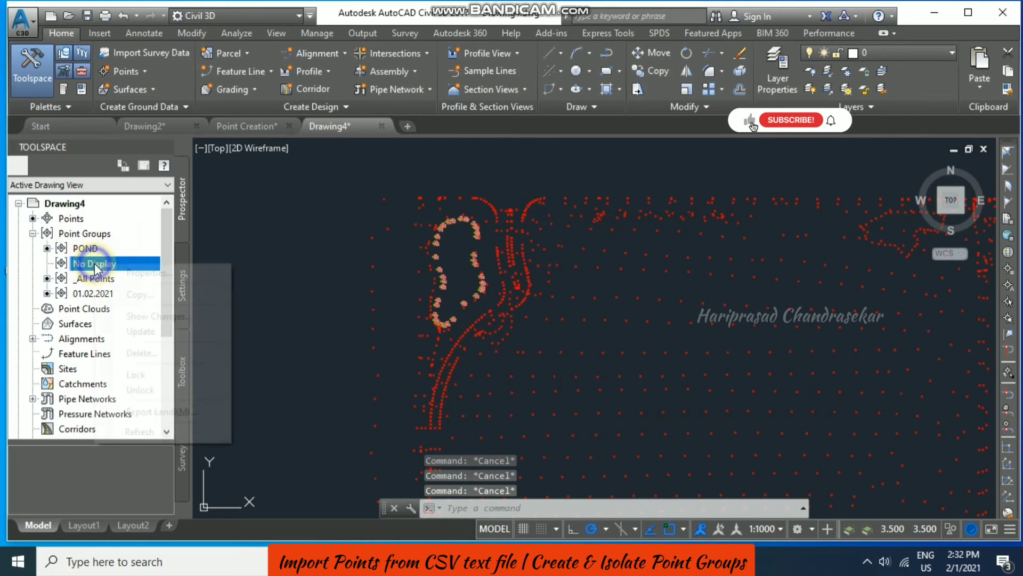
pyautogui.click(170, 274)
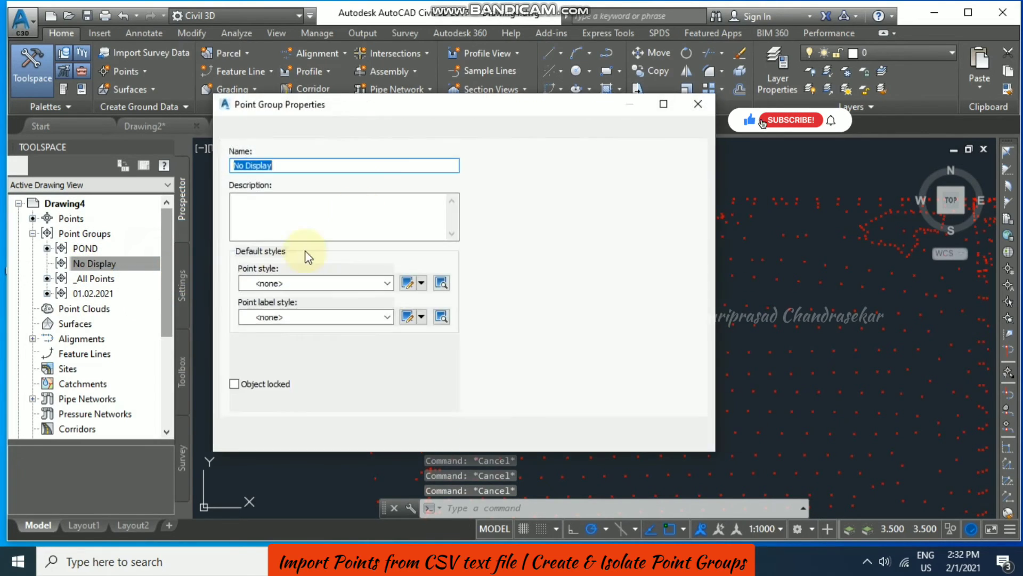
pyautogui.click(567, 135)
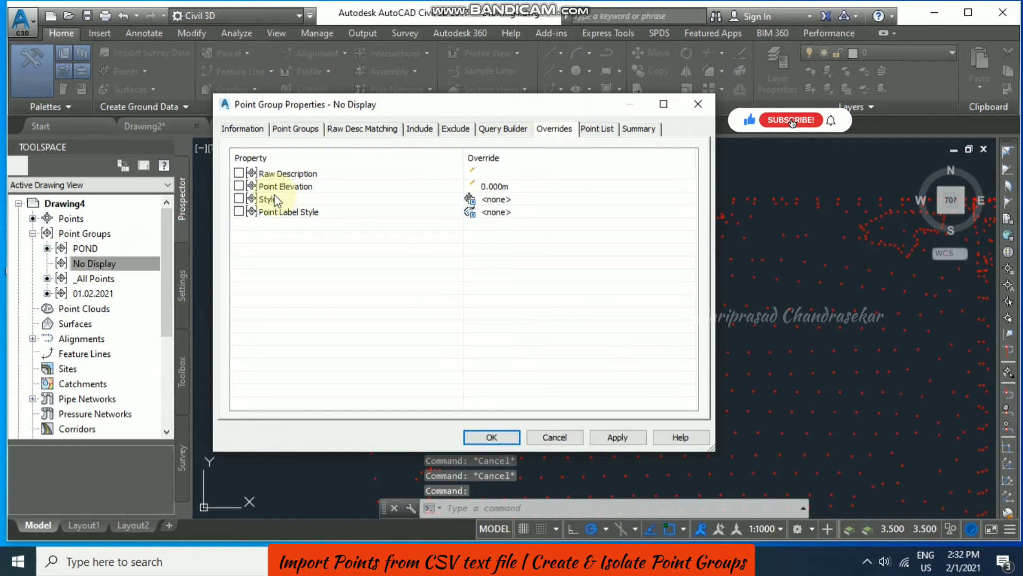
pyautogui.click(239, 211)
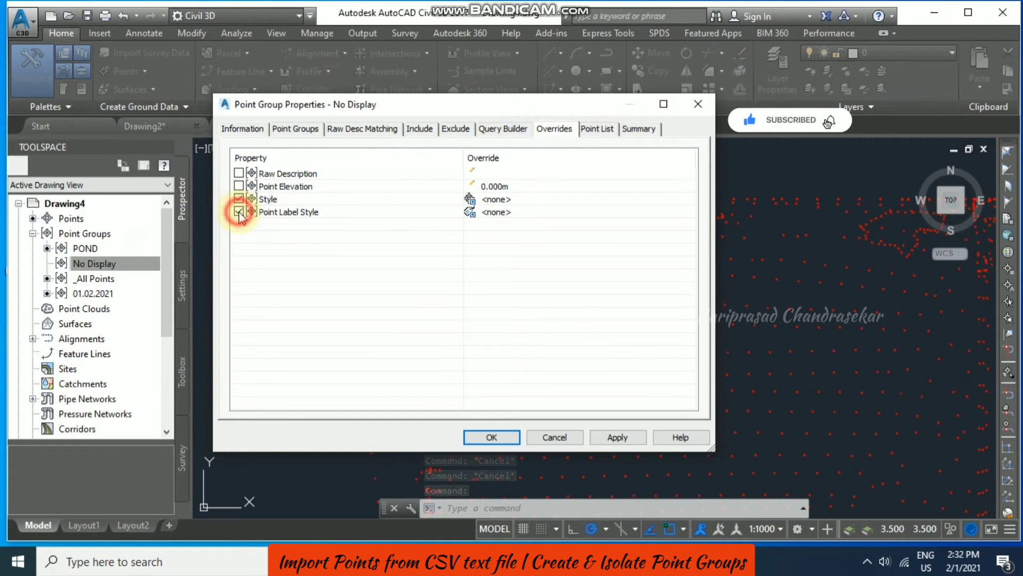
pyautogui.click(613, 437)
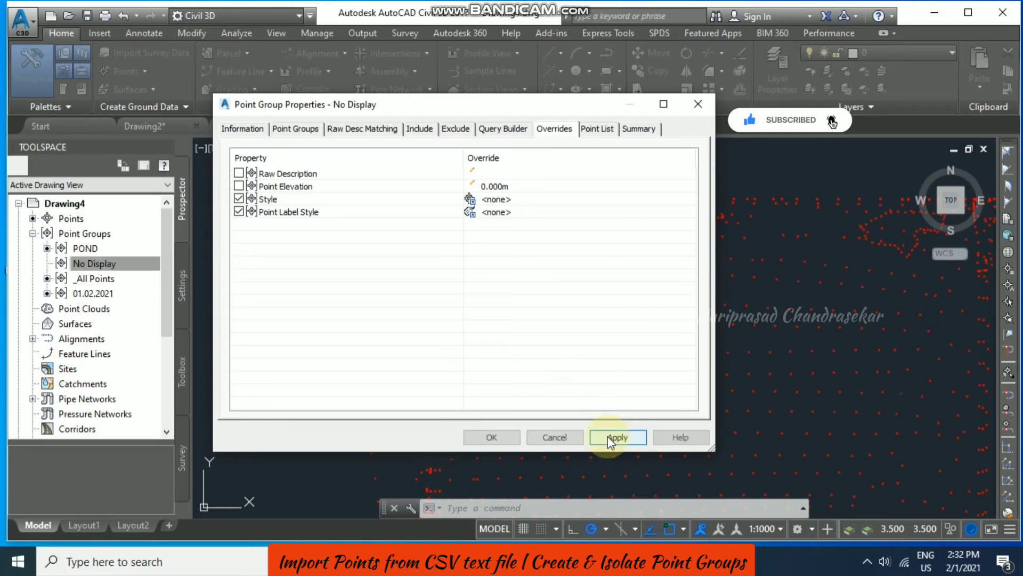
pyautogui.click(492, 437)
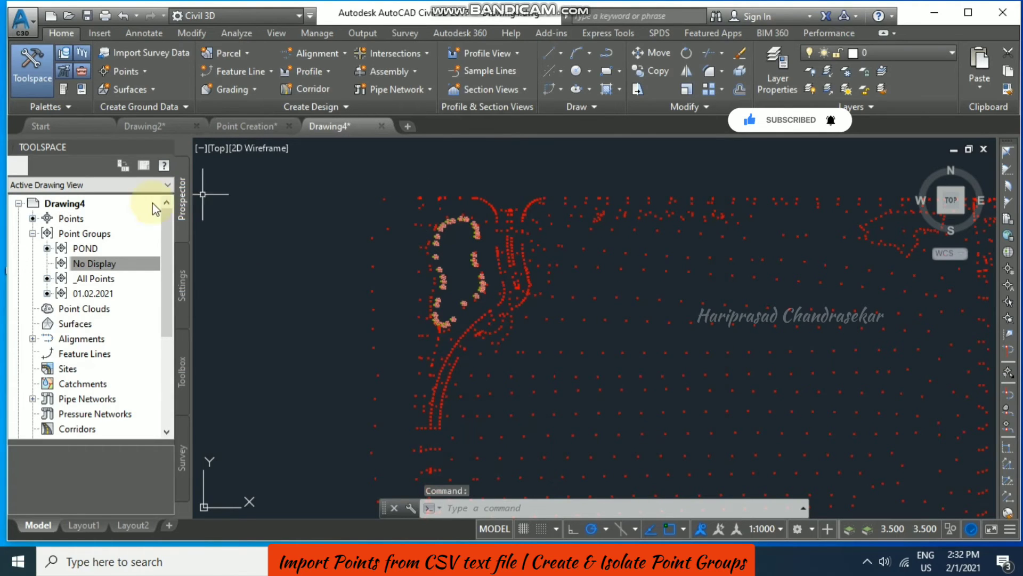
# Step: Include the _All Points group as a source of points in the No Display group
pyautogui.rightClick(93, 264)
pyautogui.click(140, 275)
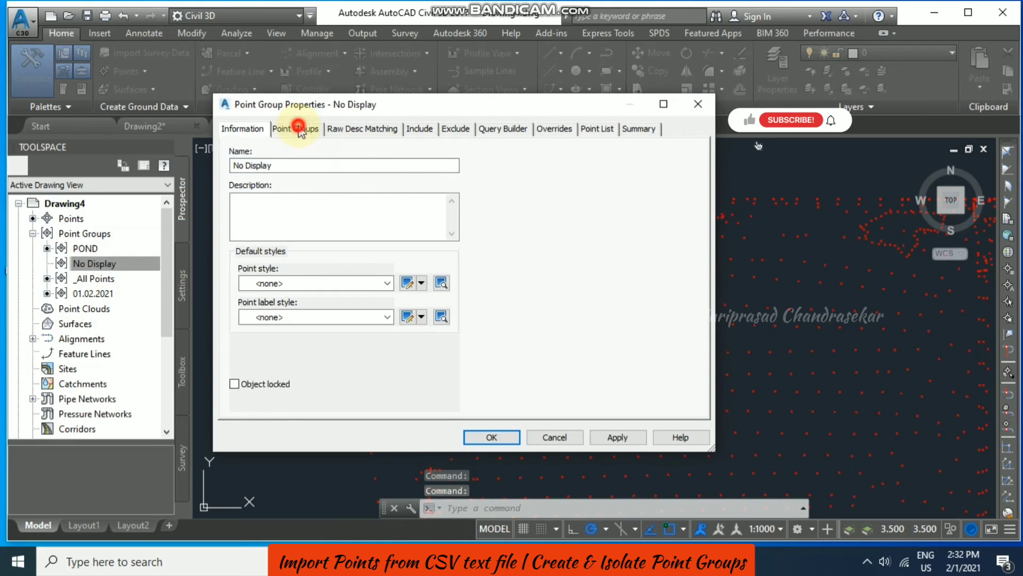
pyautogui.click(298, 128)
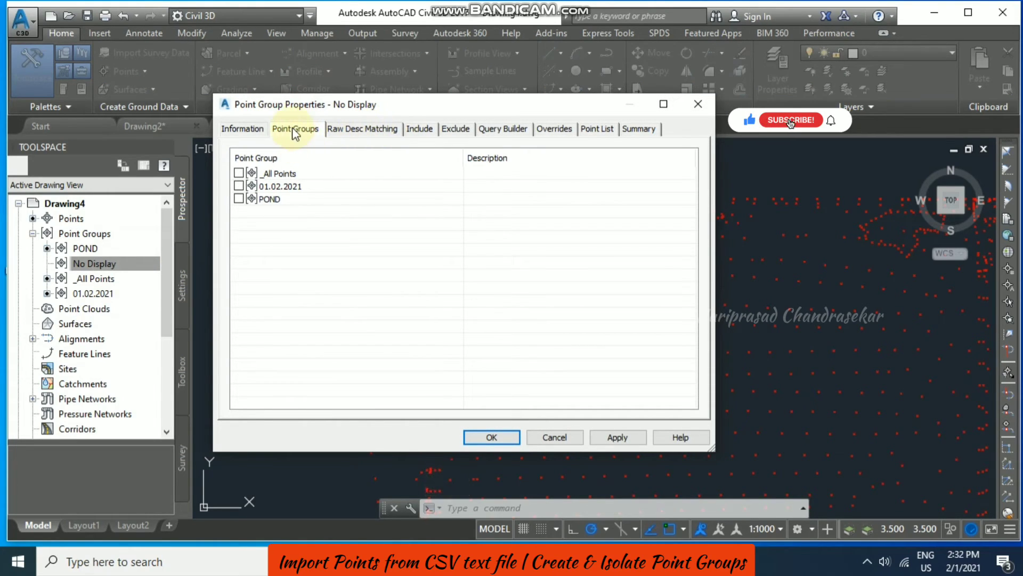
pyautogui.click(237, 174)
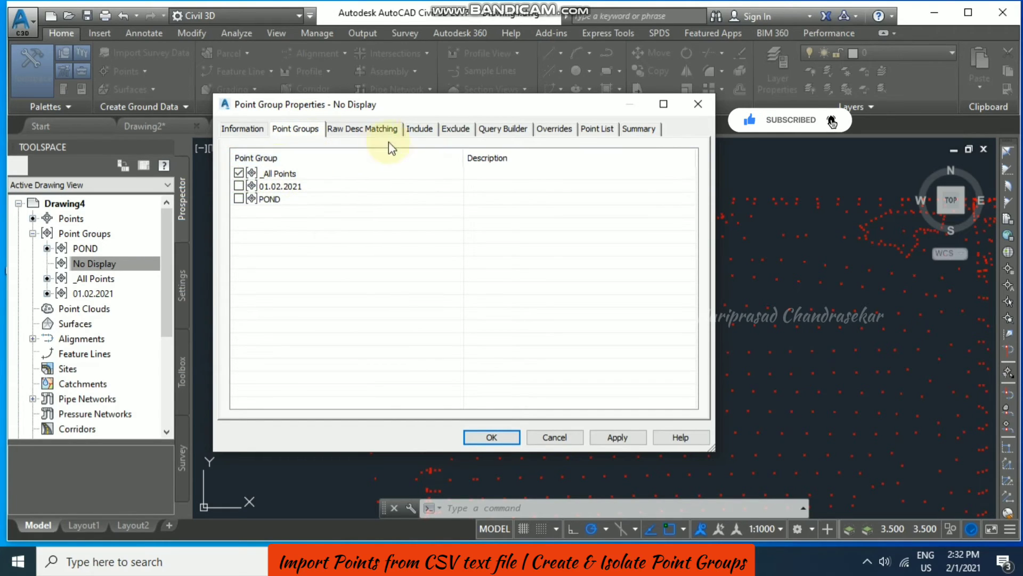
# Step: Turn off the No Display group's Style and Point Label Style overrides and apply the group's changes to the drawing
pyautogui.click(554, 129)
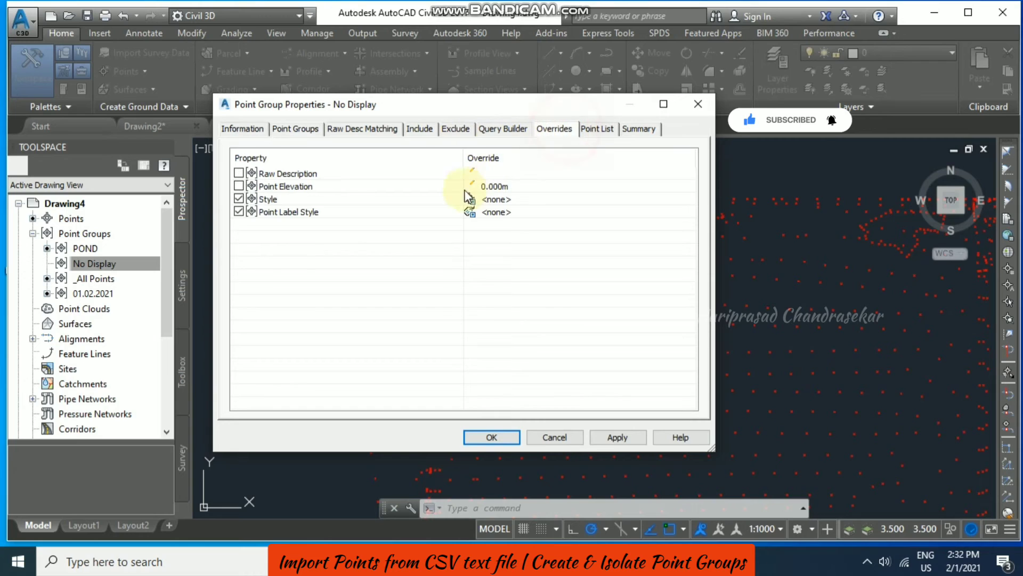
pyautogui.click(238, 199)
pyautogui.click(617, 435)
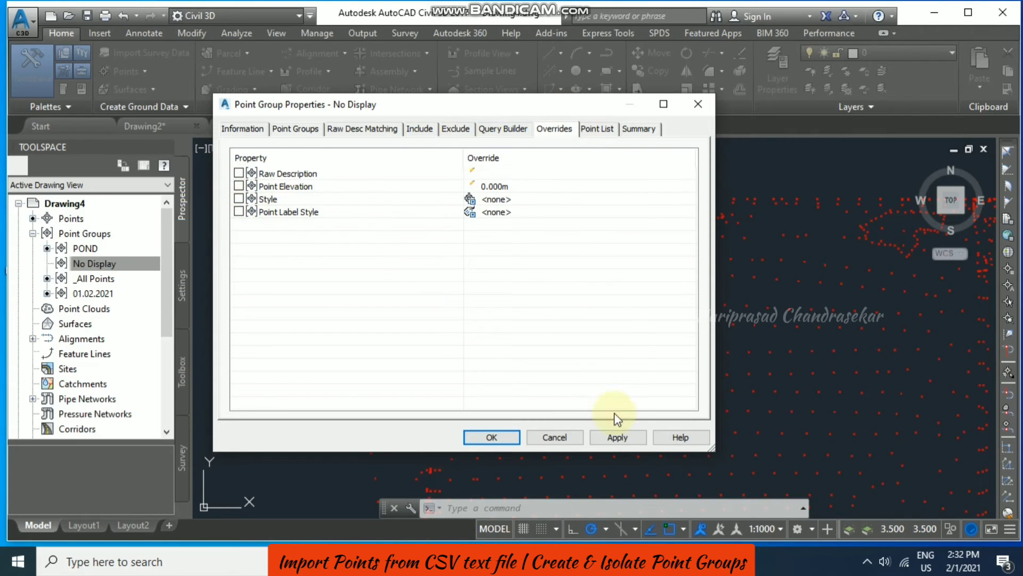
pyautogui.click(301, 130)
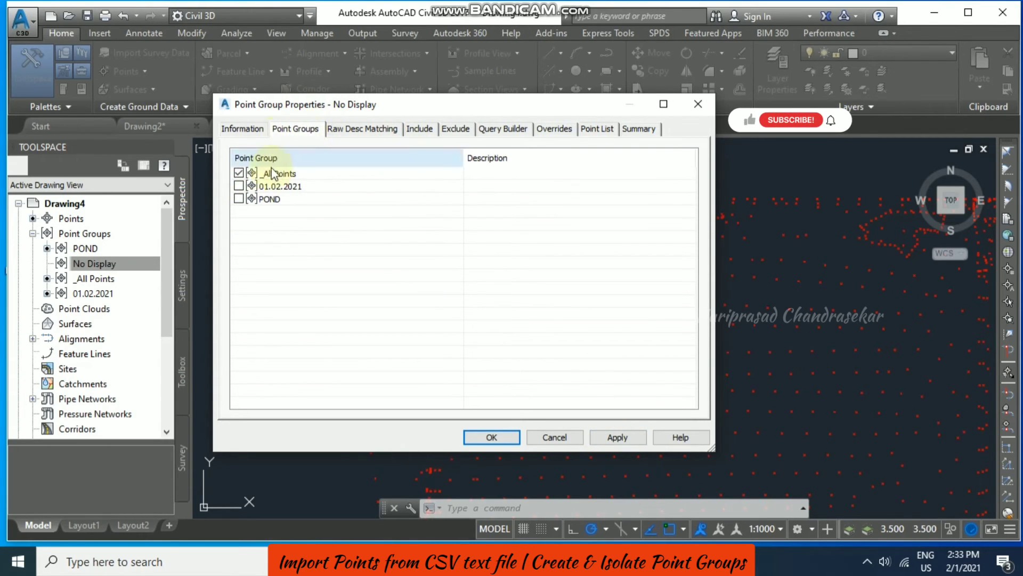
pyautogui.click(619, 437)
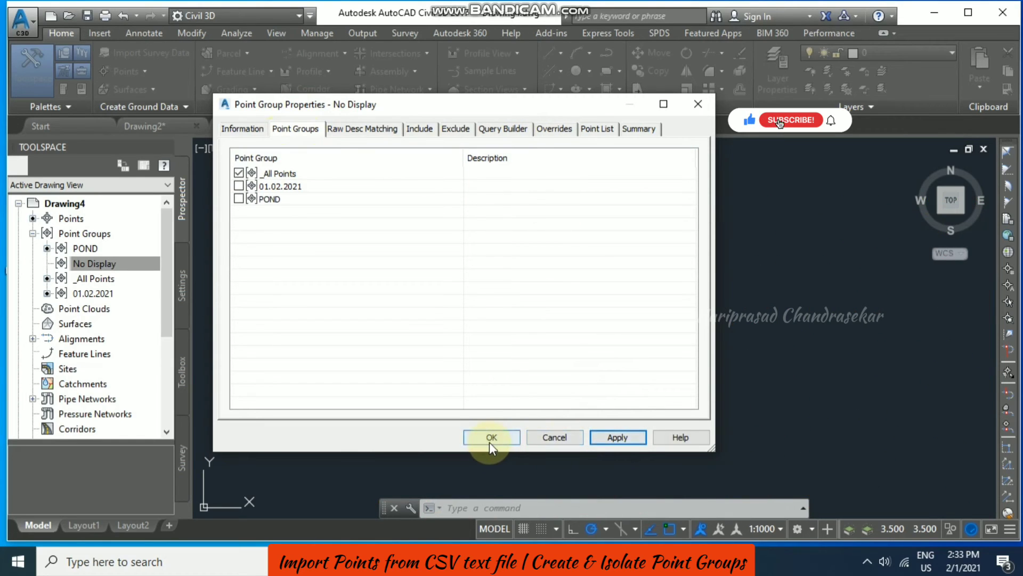
pyautogui.click(489, 437)
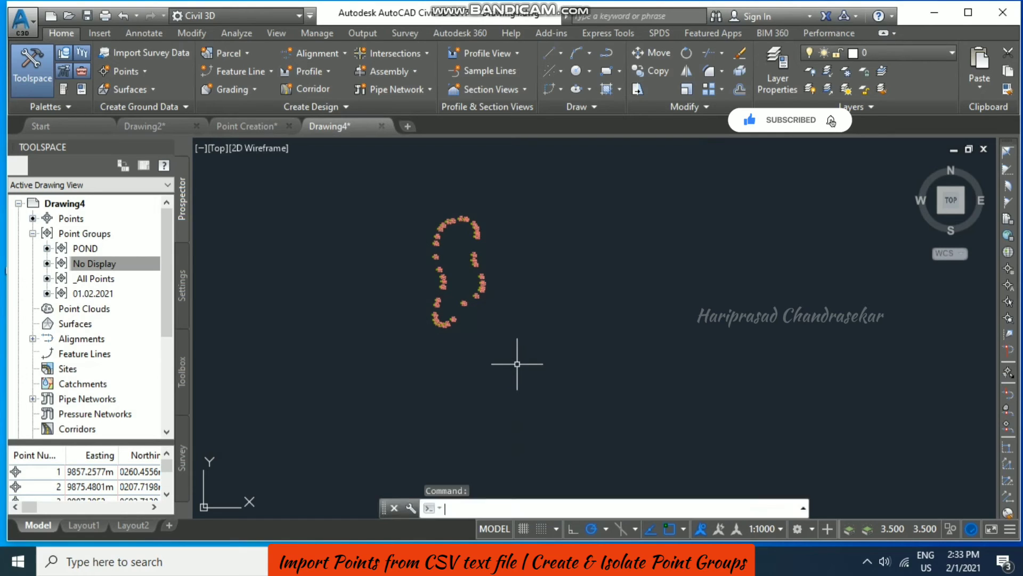
# Step: Examine the isolated POND points and their labels, both around the pond outline and in the small cluster south of it
pyautogui.click(438, 227)
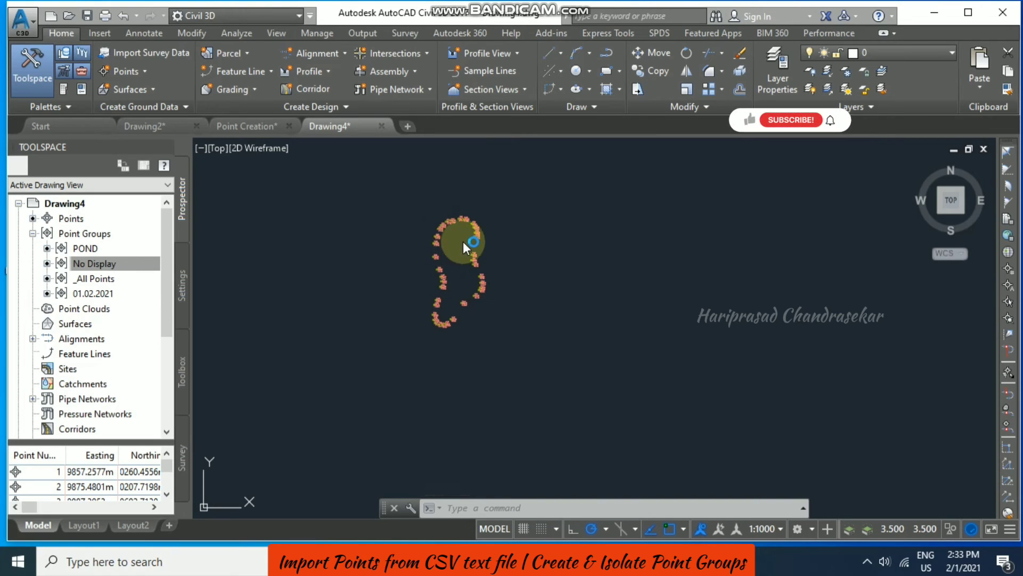
pyautogui.click(533, 239)
pyautogui.press('Escape')
pyautogui.press('Escape')
pyautogui.press('Escape')
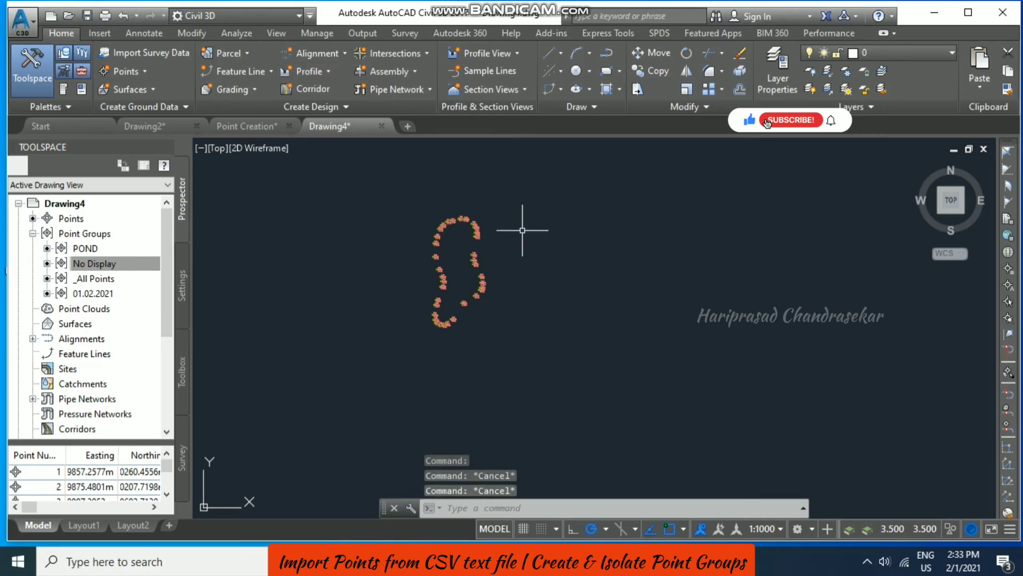
pyautogui.click(101, 262)
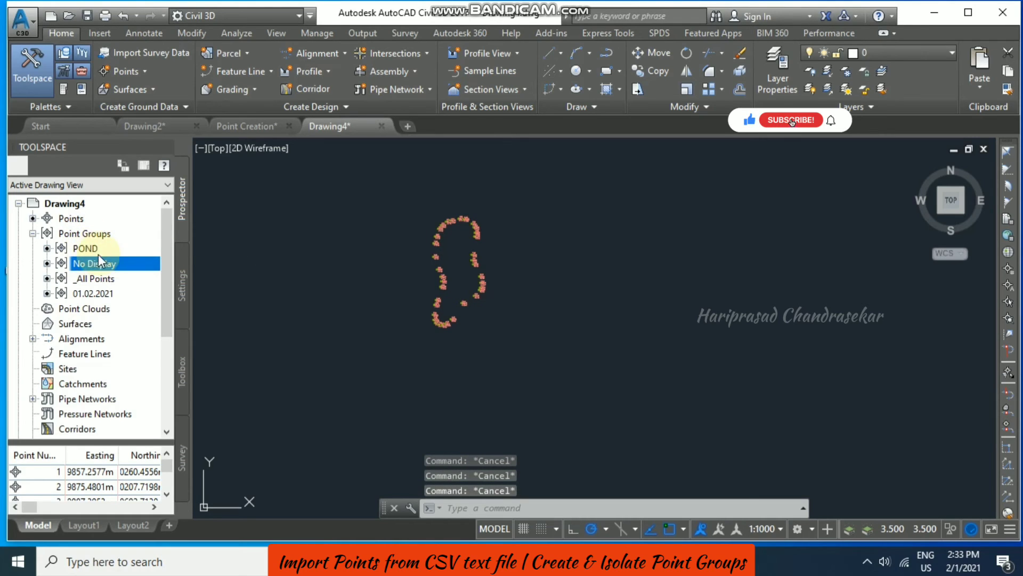
pyautogui.moveTo(563, 227); pyautogui.dragTo(566, 226, button='middle')
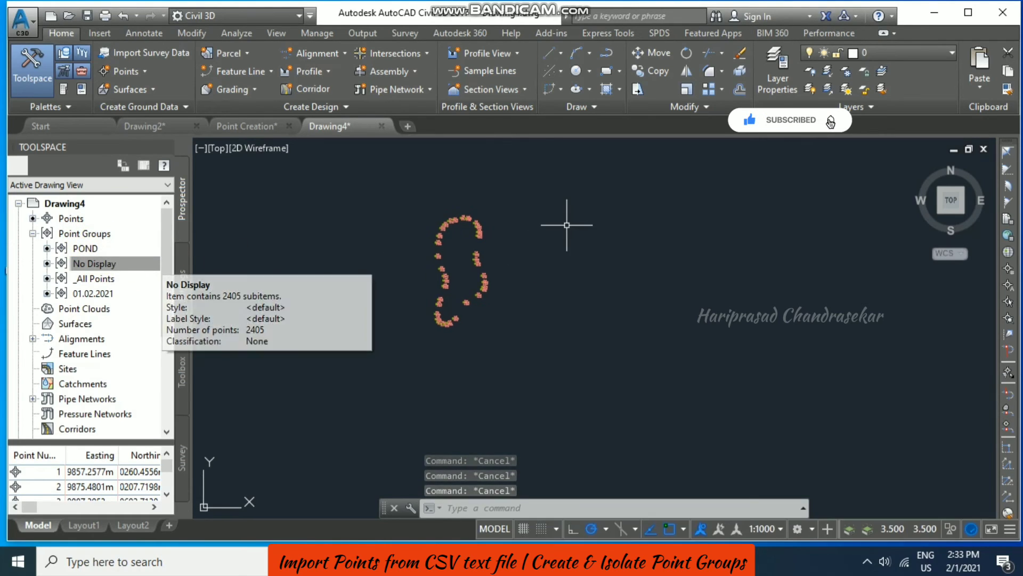
pyautogui.scroll(-1, 582, 323)
pyautogui.moveTo(599, 389); pyautogui.dragTo(568, 437, button='middle')
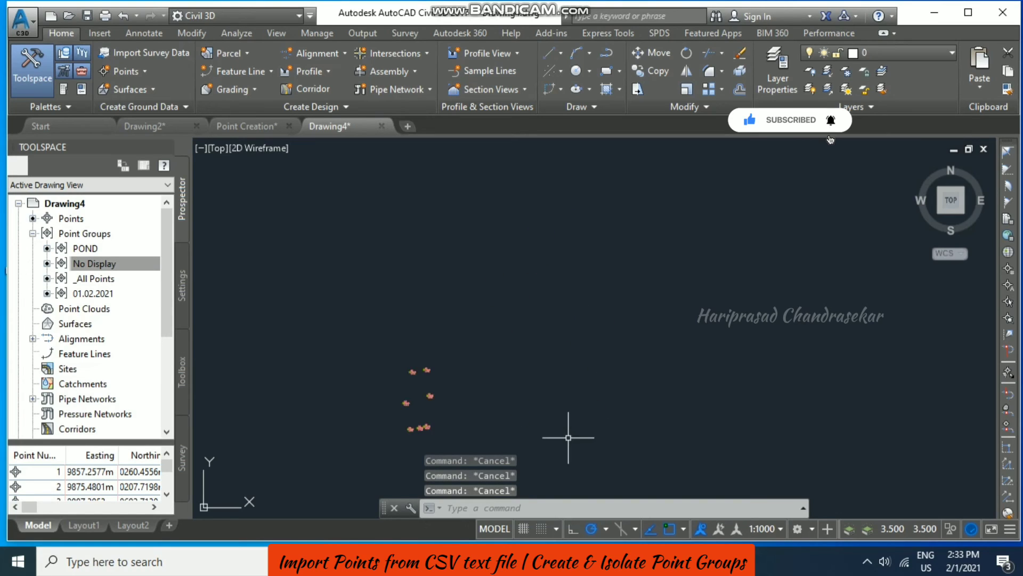
pyautogui.scroll(6, 453, 397)
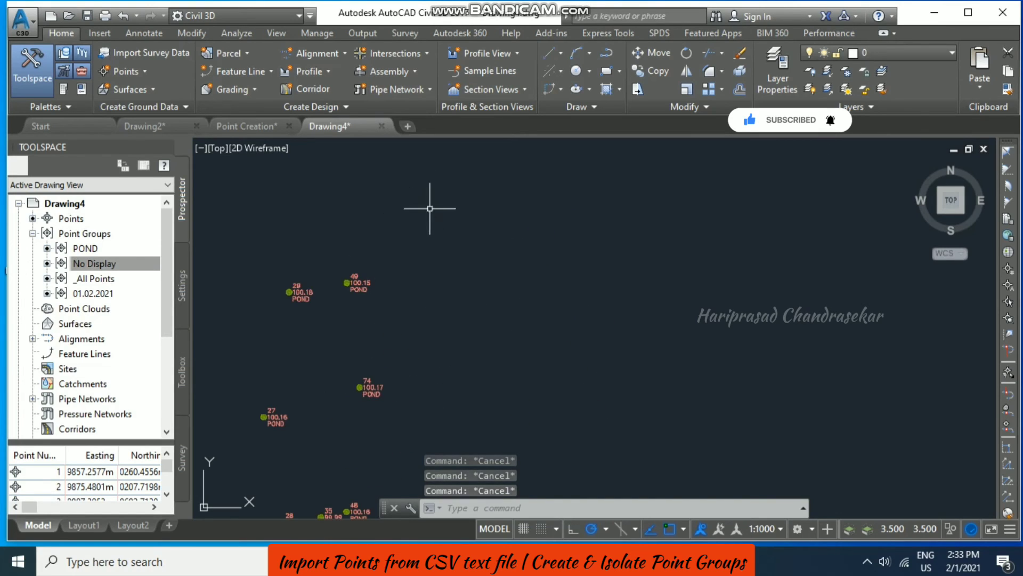
pyautogui.scroll(-4, 487, 320)
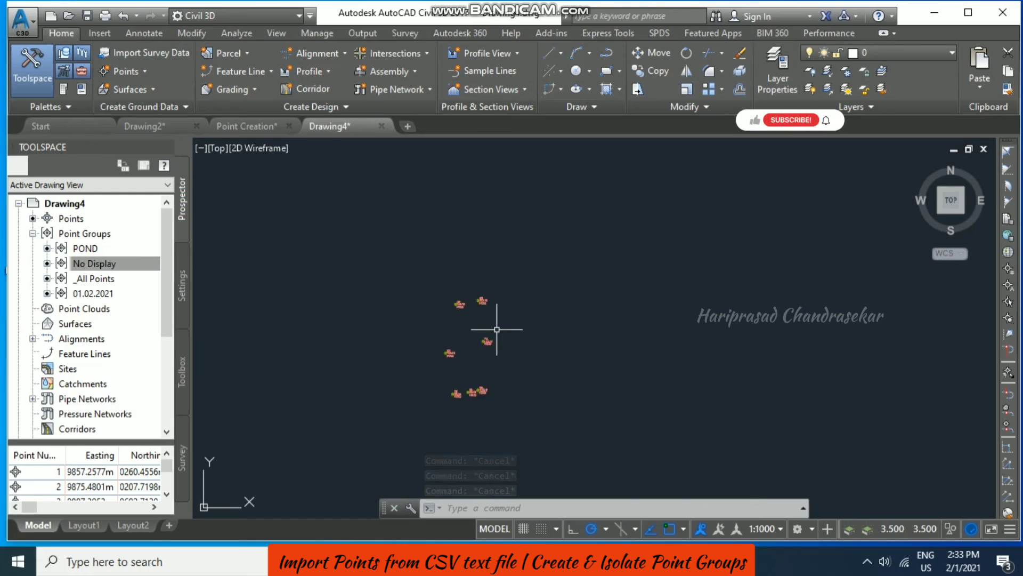
pyautogui.scroll(2, 523, 292)
pyautogui.moveTo(522, 293)
pyautogui.mouseDown(button='middle')
pyautogui.moveTo(526, 229)
pyautogui.moveTo(509, 303)
pyautogui.mouseUp(button='middle')
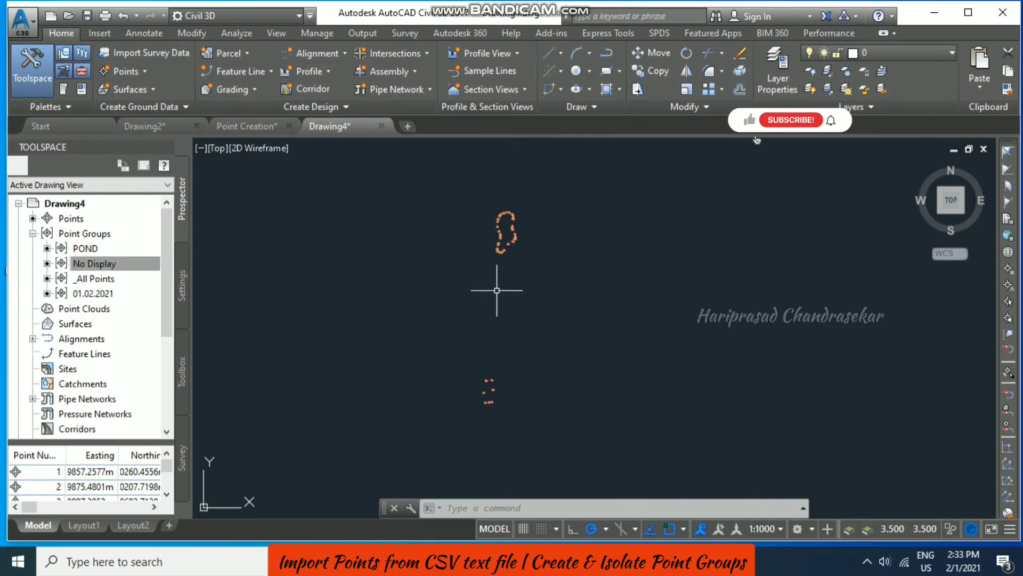
pyautogui.scroll(2, 498, 288)
# Step: Move the 01.02.2021 point group to the top of the point group display order and apply the change to the drawing
pyautogui.click(92, 263)
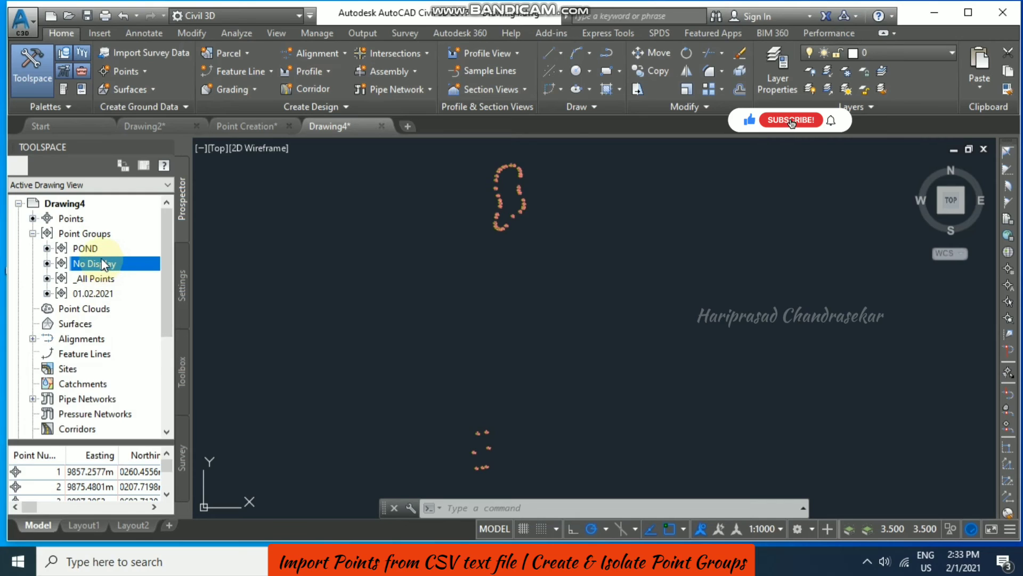
pyautogui.click(88, 250)
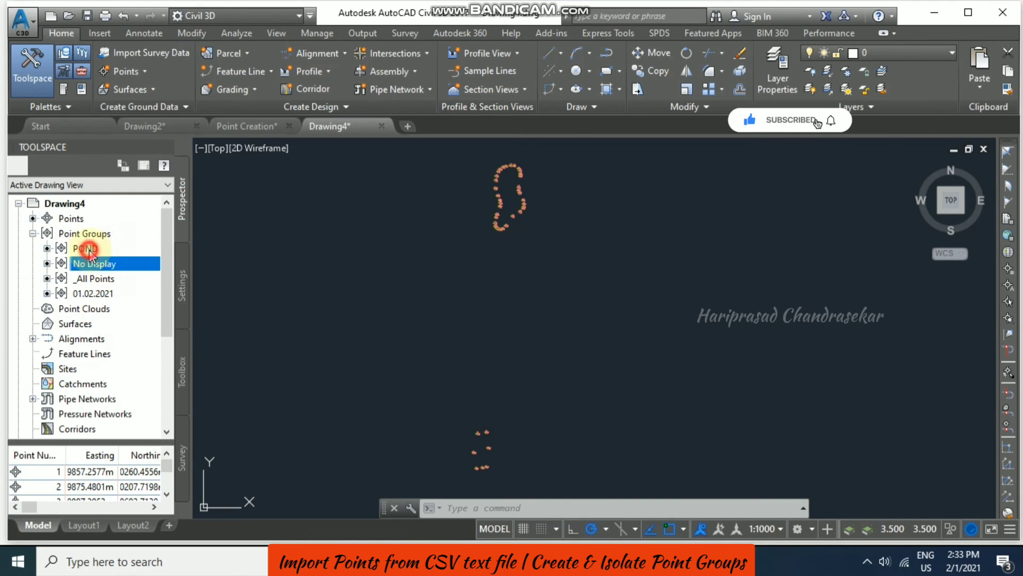
pyautogui.click(95, 237)
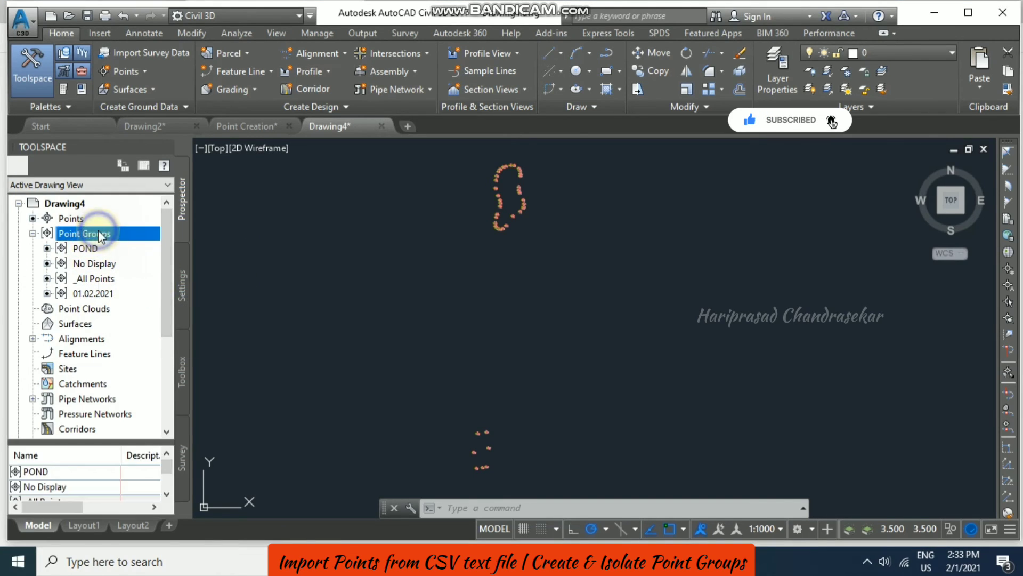
pyautogui.rightClick(115, 233)
pyautogui.click(155, 241)
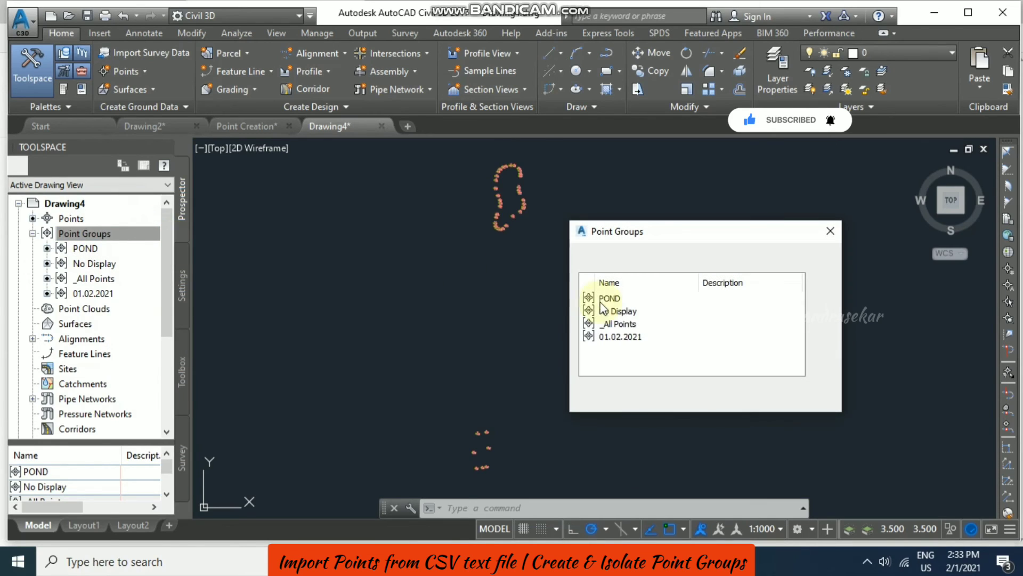
pyautogui.click(632, 337)
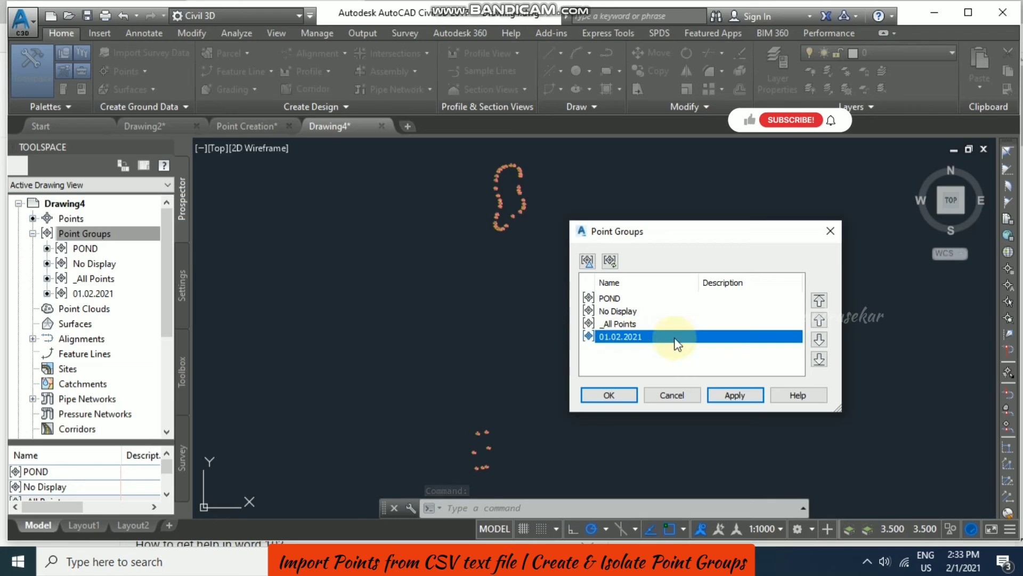
pyautogui.click(821, 302)
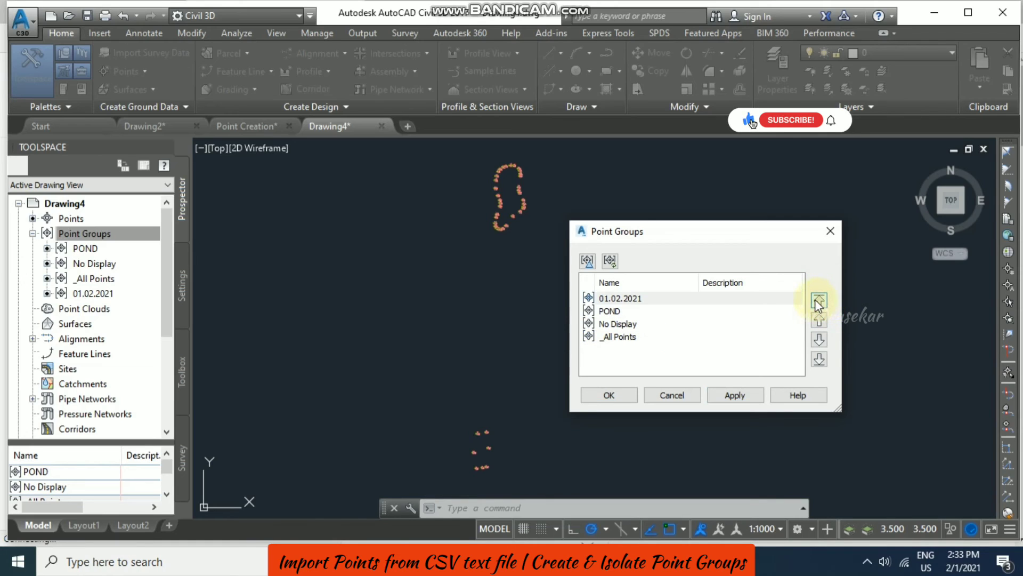
pyautogui.click(741, 395)
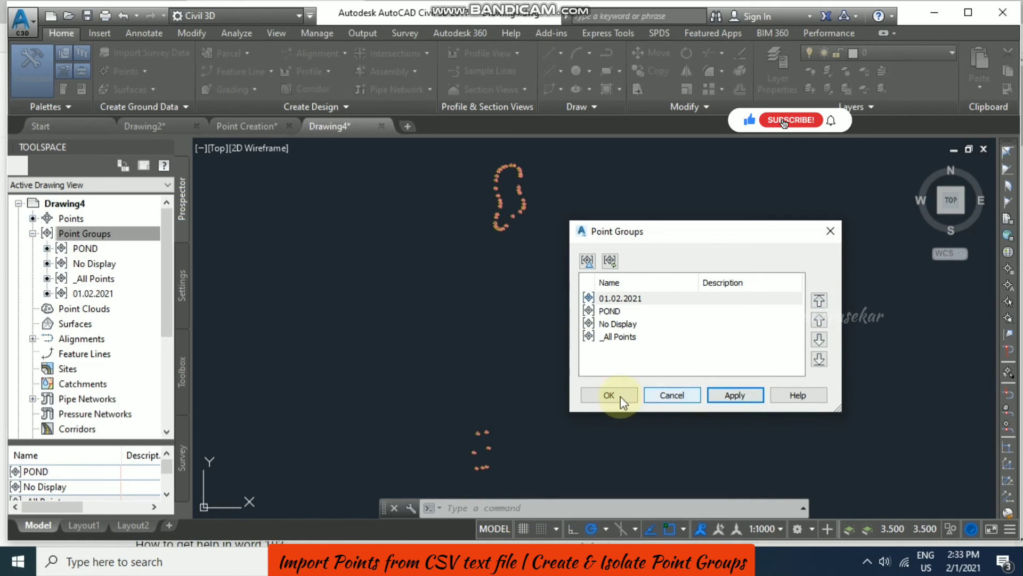
pyautogui.click(608, 394)
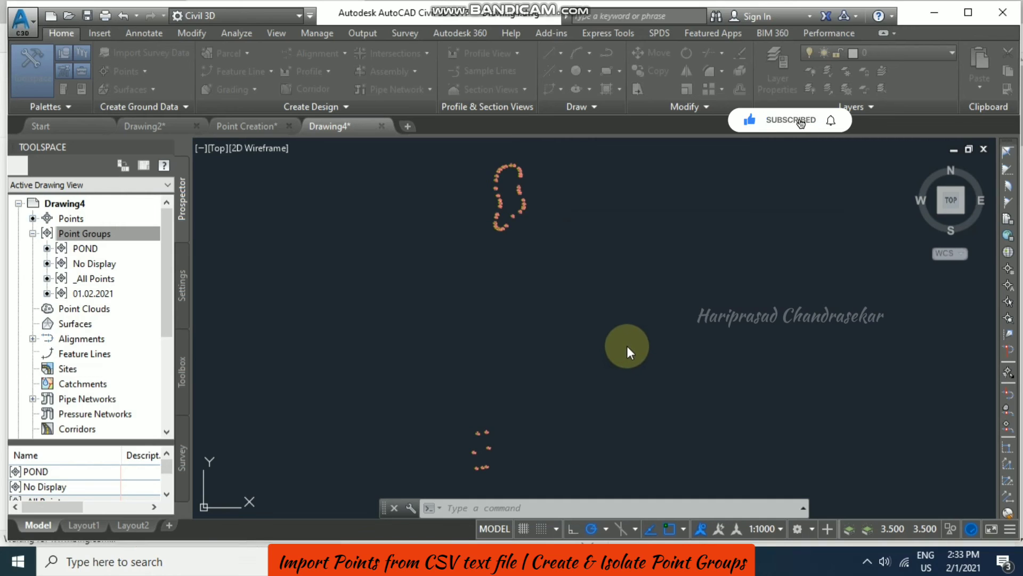
pyautogui.click(673, 298)
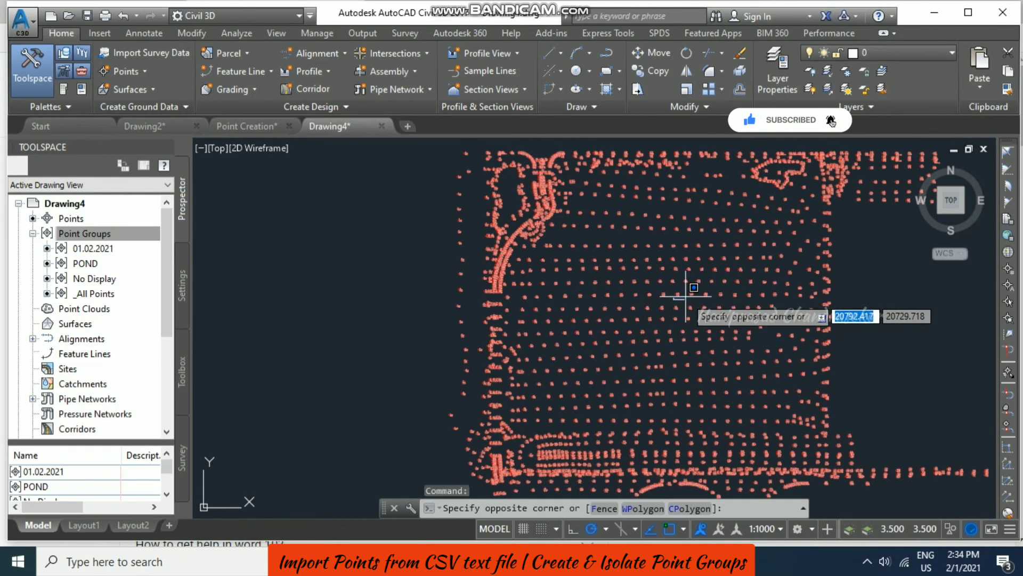
pyautogui.press('Escape')
pyautogui.moveTo(685, 292)
pyautogui.mouseDown(button='middle')
pyautogui.moveTo(535, 274)
pyautogui.moveTo(618, 280)
pyautogui.mouseUp(button='middle')
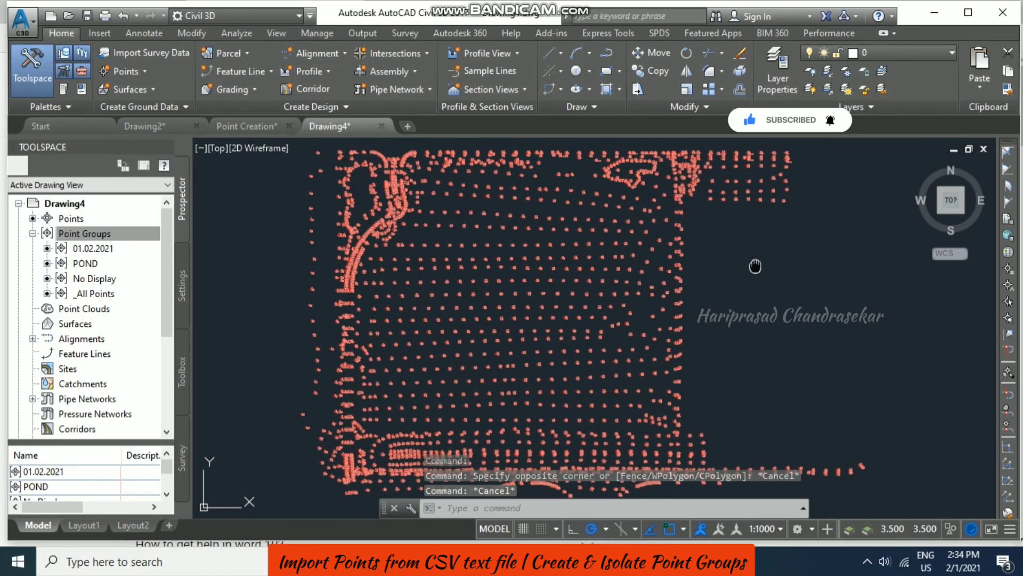